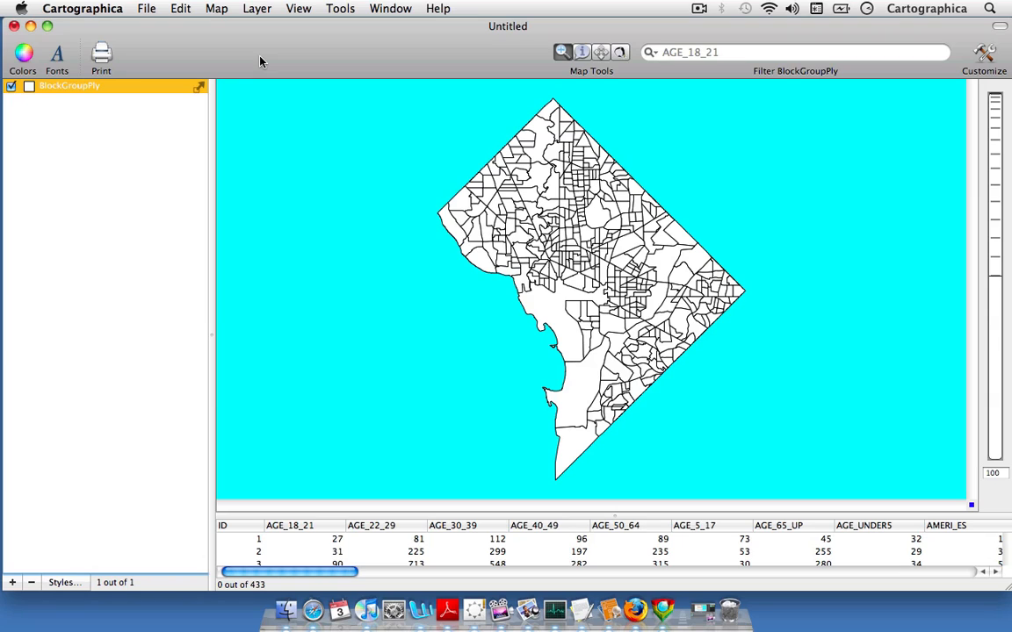
- Open the layer info for BlockGroupPly and look through its list of fields
click(405, 14)
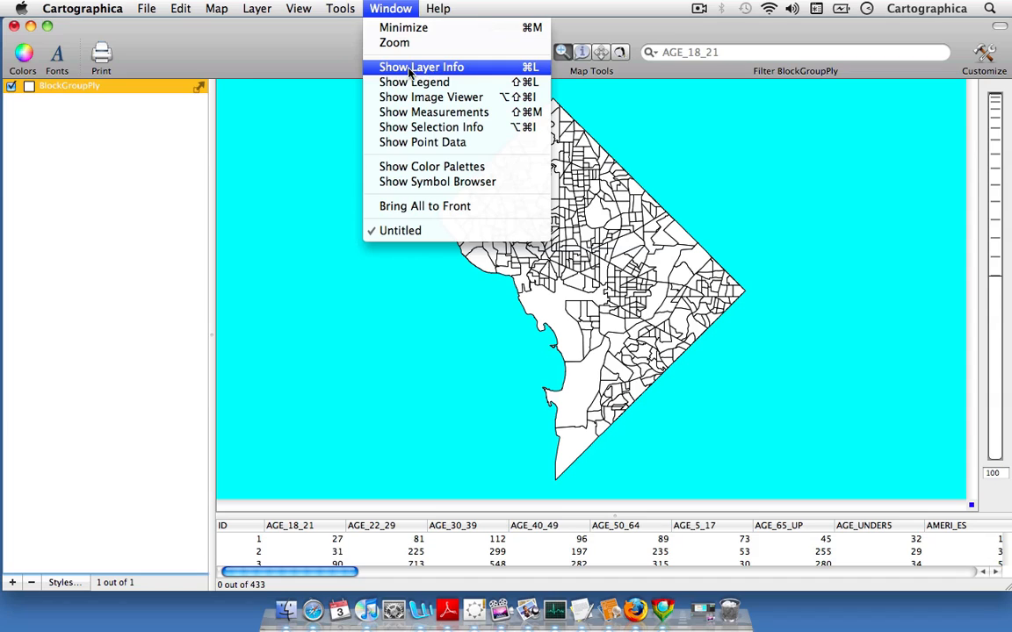
click(476, 73)
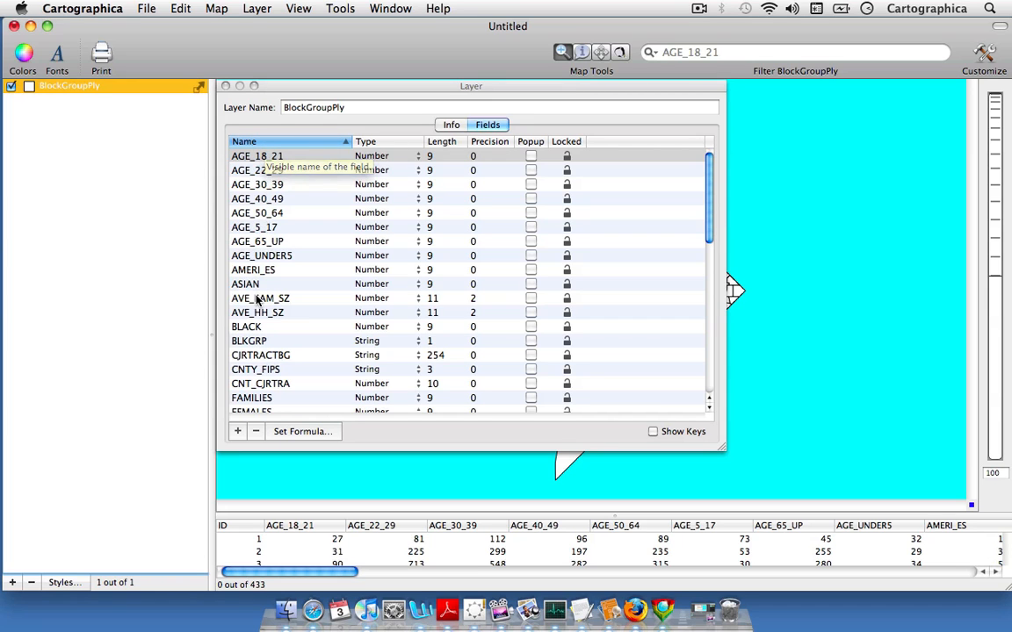
scroll(272, 285, down, 3)
scroll(272, 285, down, 6)
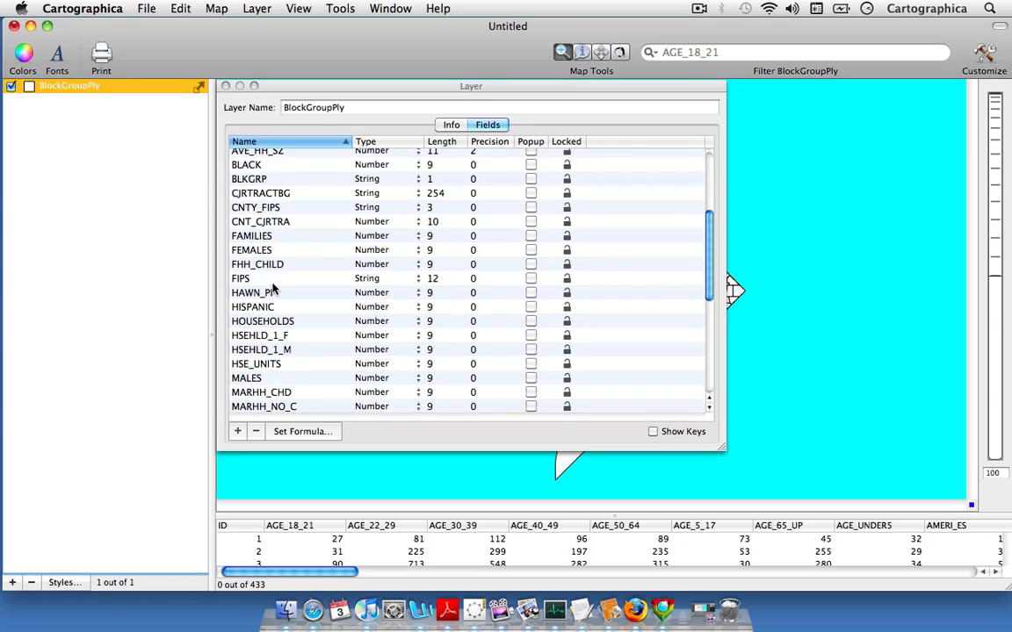
scroll(272, 286, down, 3)
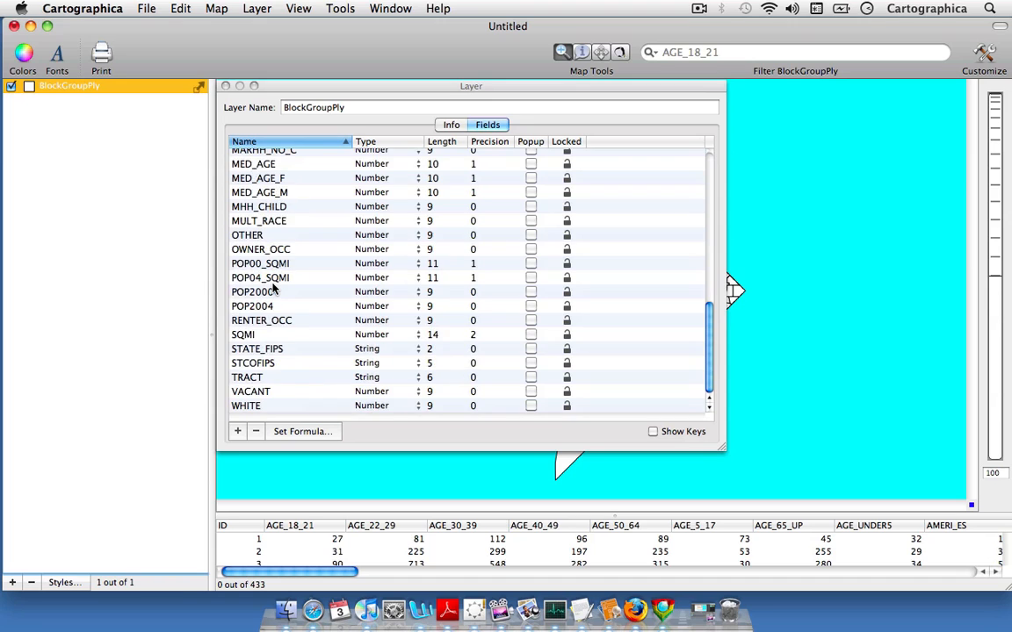
scroll(272, 285, up, 10)
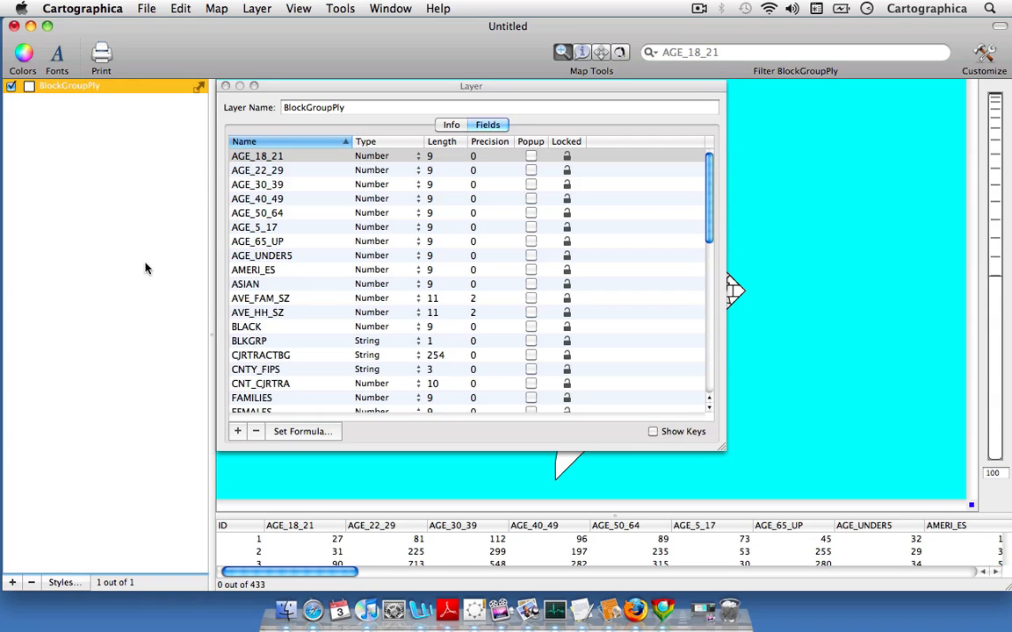
- Add a new field to the BlockGroupPly layer and set its type to Number
click(238, 431)
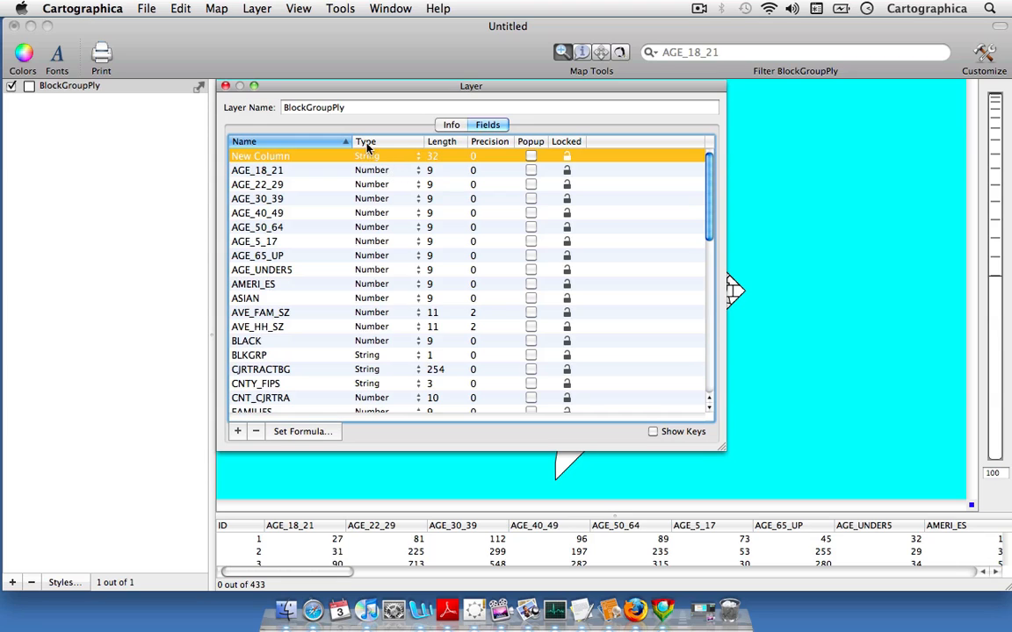
click(415, 161)
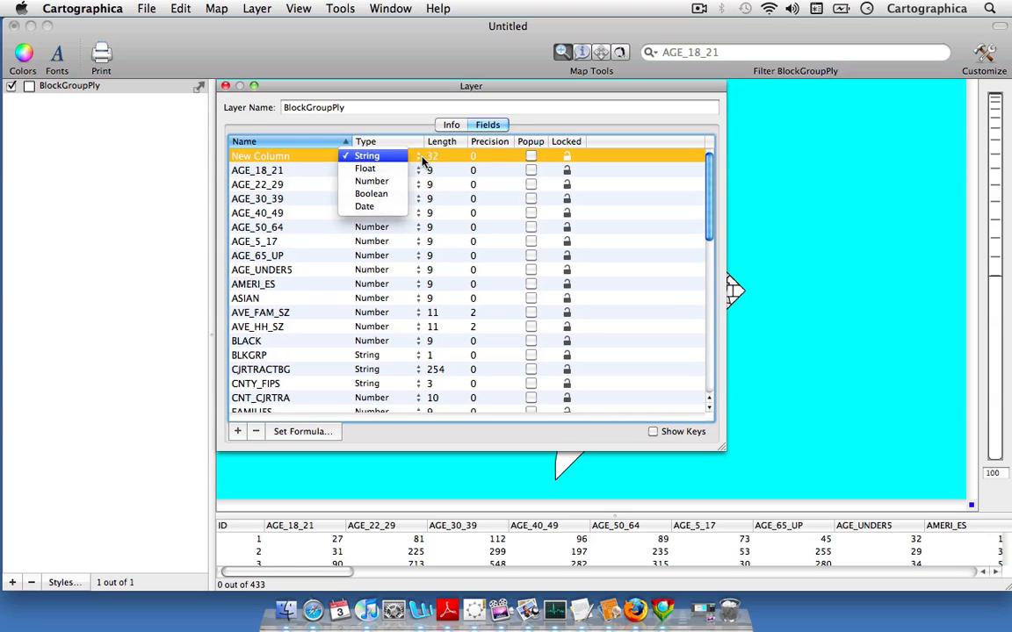
click(402, 184)
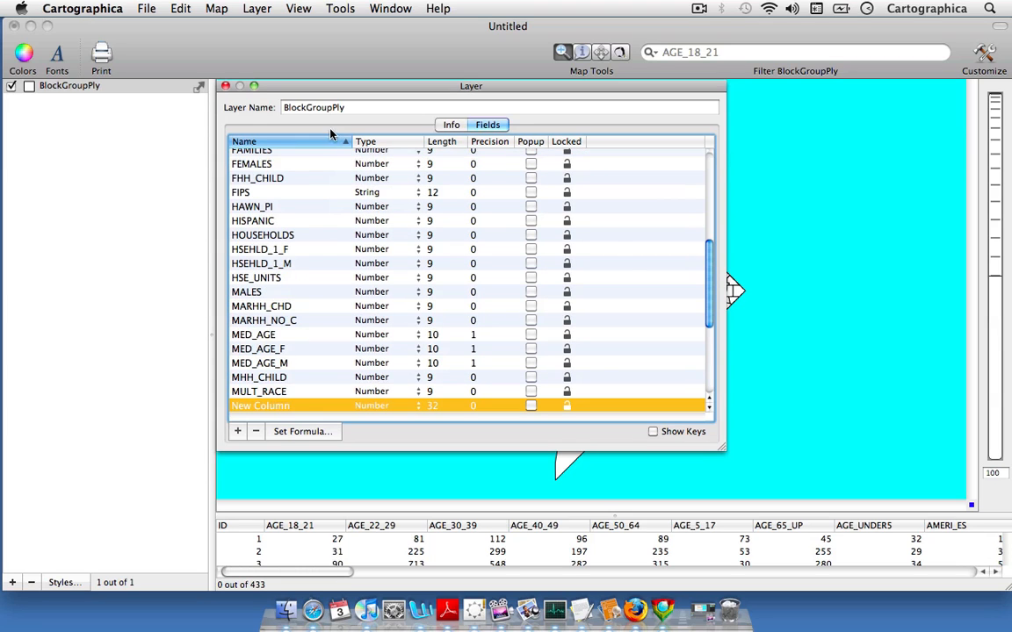
- Rename the newly added field as Rate
scroll(369, 176, up, 6)
scroll(381, 185, down, 7)
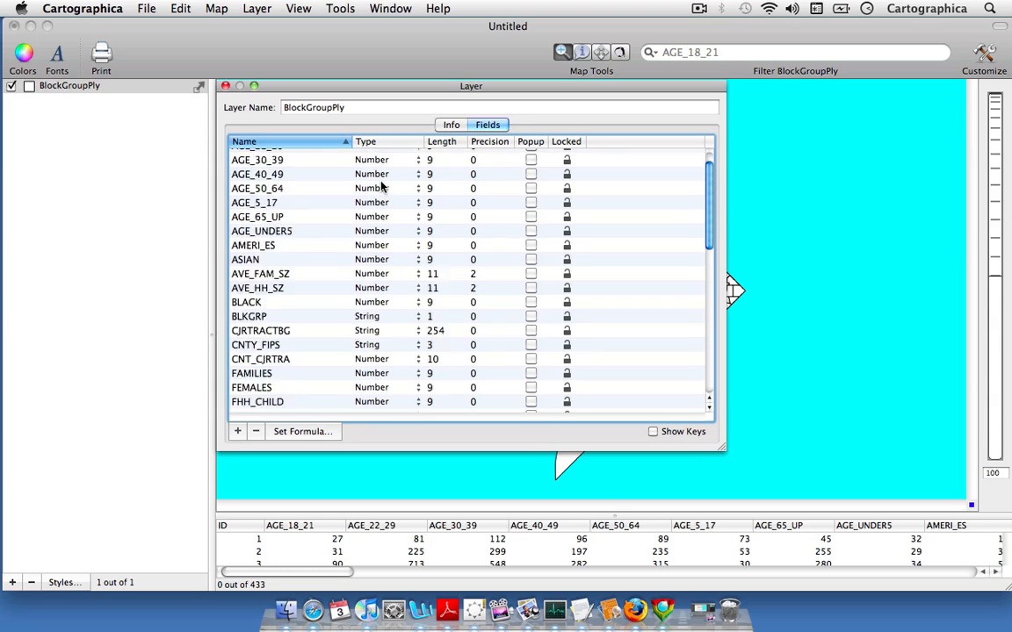
scroll(381, 189, down, 3)
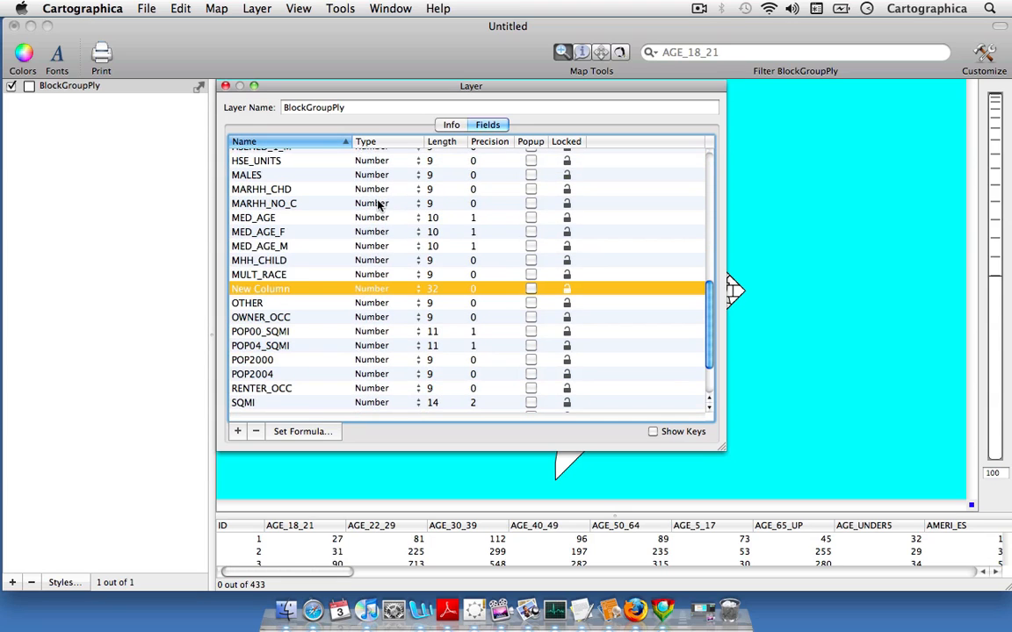
click(275, 293)
key(BackSpace)
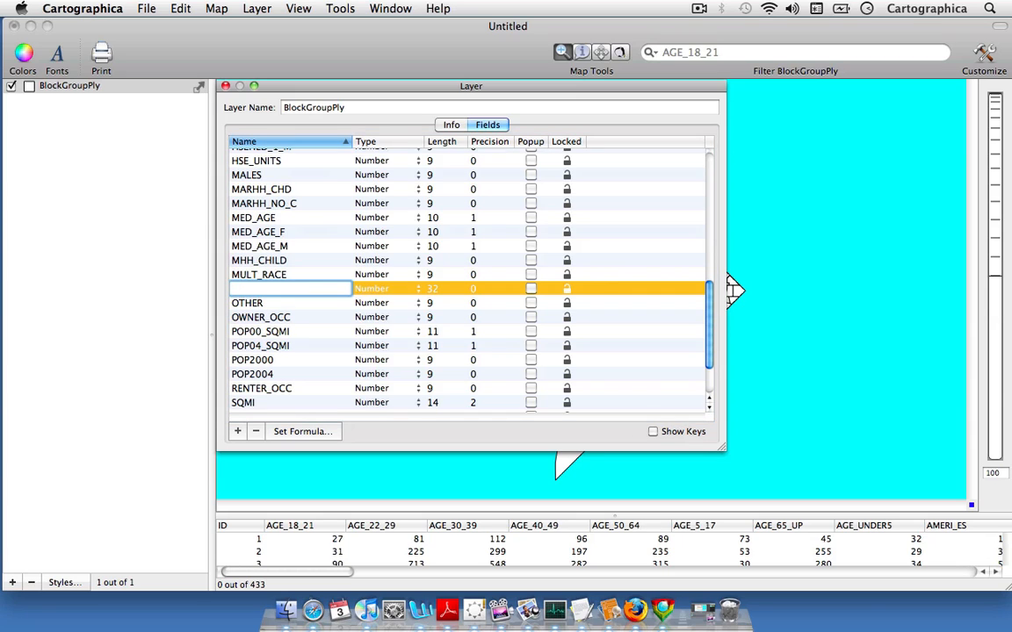
text(Rate)
key(Return)
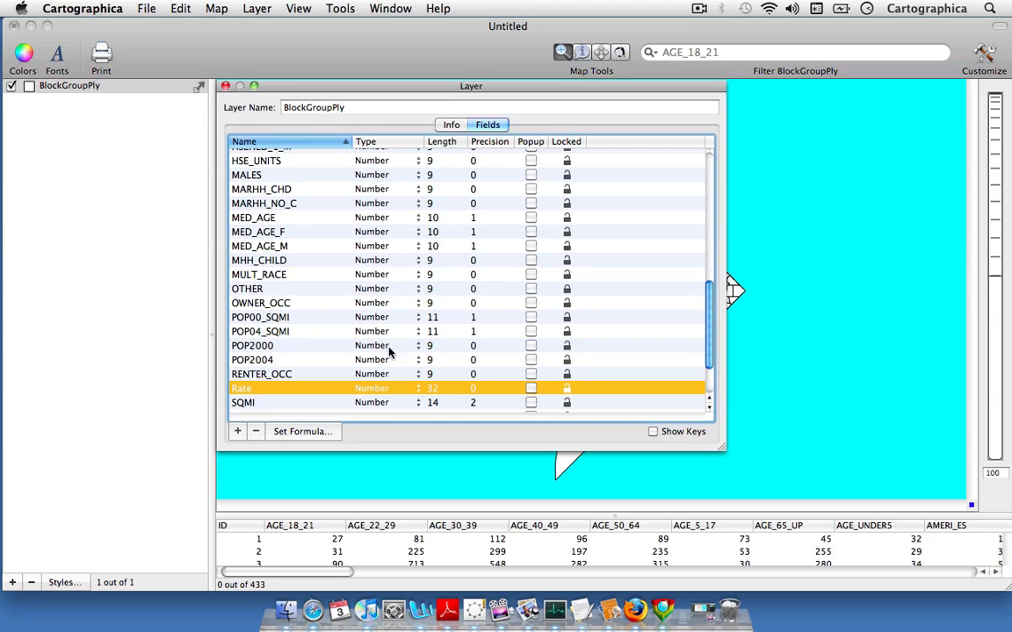
- Start a formula for the Rate field with AGE_18_21 followed by a division sign
scroll(388, 350, down, 1)
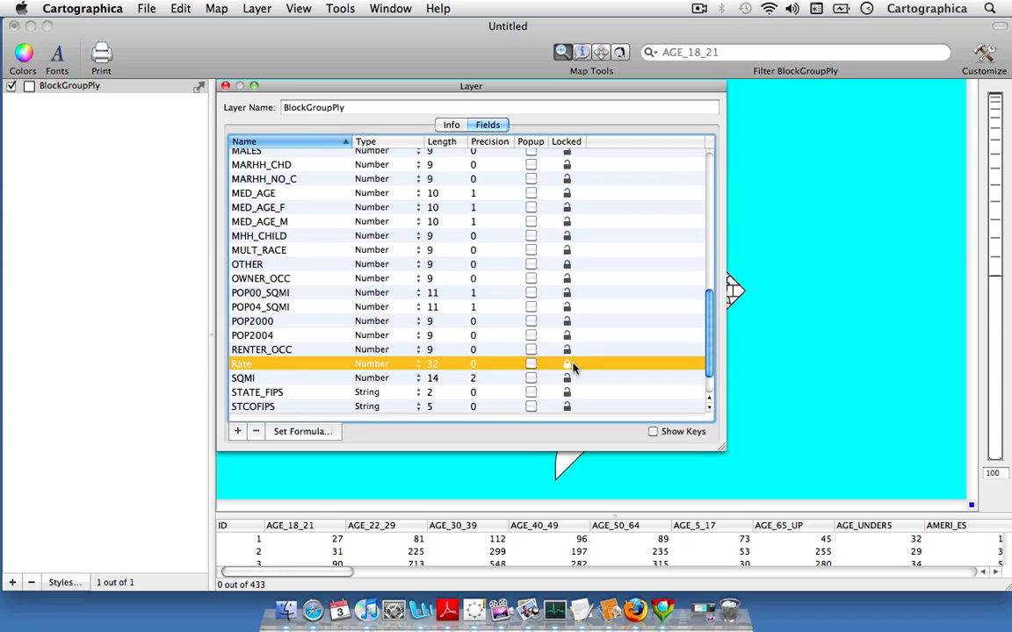
click(297, 432)
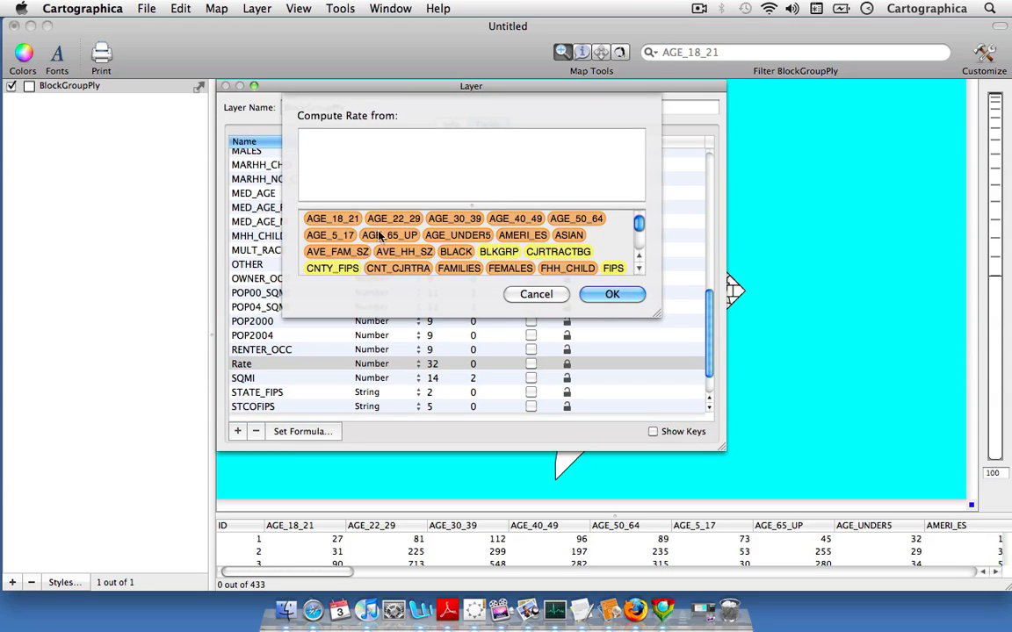
mouse_move(639, 225)
mouse_down()
mouse_move(640, 247)
mouse_move(640, 221)
mouse_up()
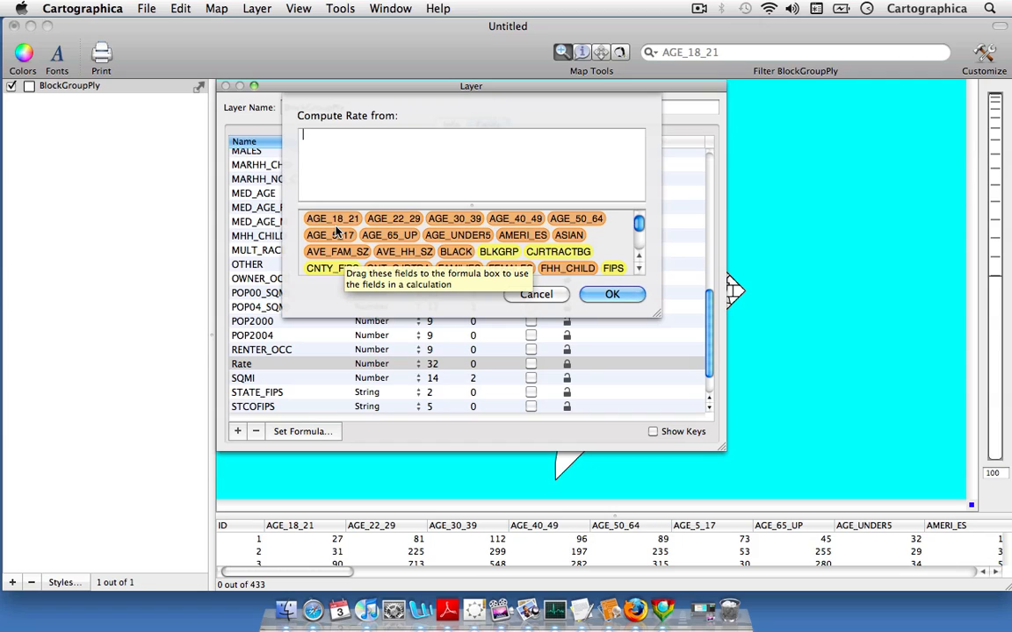
drag(337, 224, 342, 134)
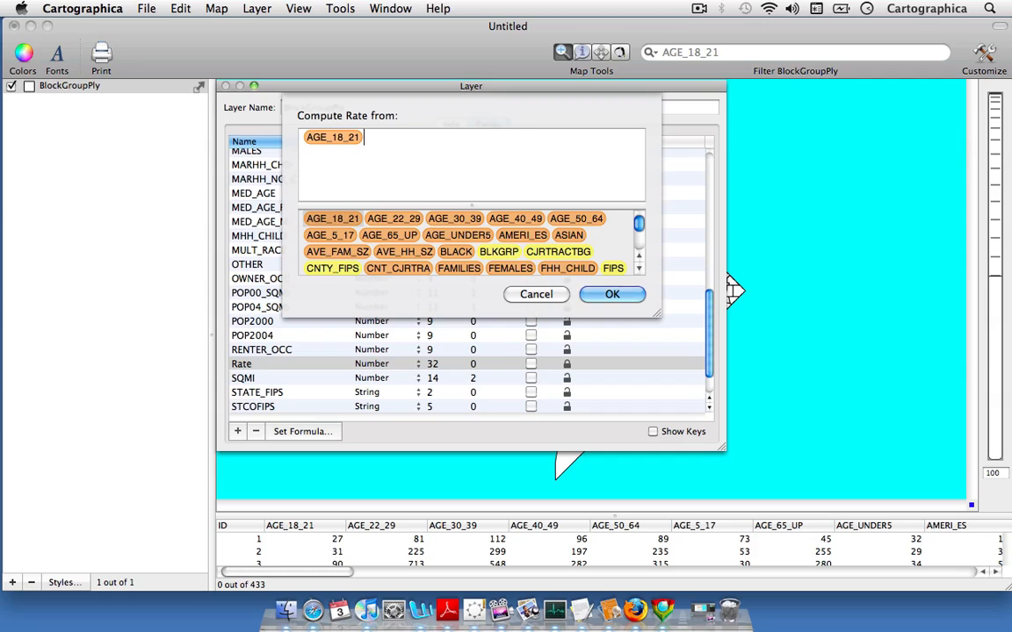
text(/)
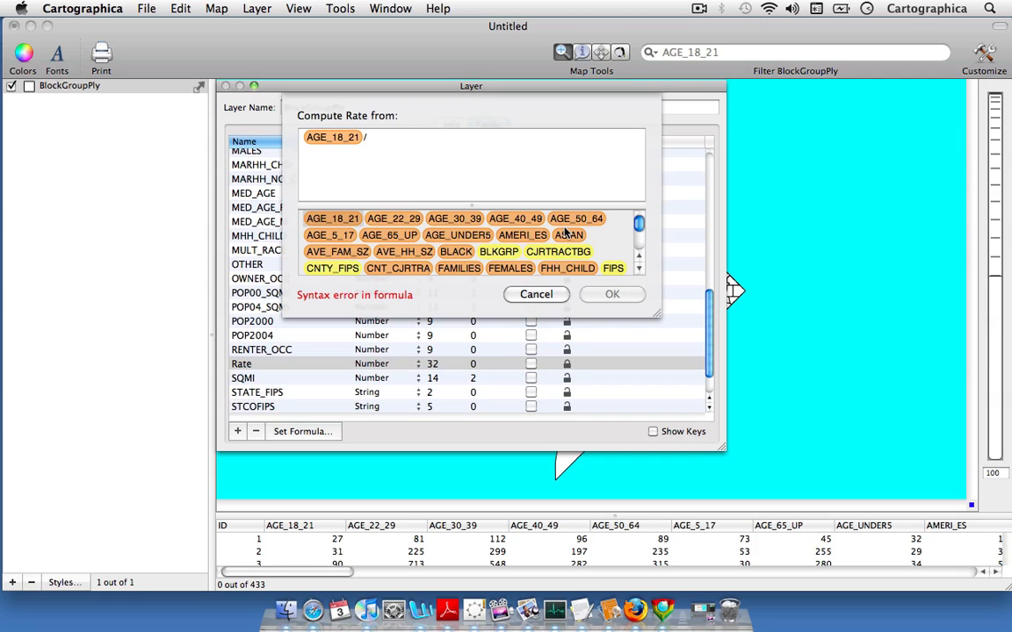
- Complete the Rate formula with POP2000*1000 as the rest of the expression, apply it and close the layer info
click(639, 270)
click(640, 270)
click(639, 270)
click(640, 269)
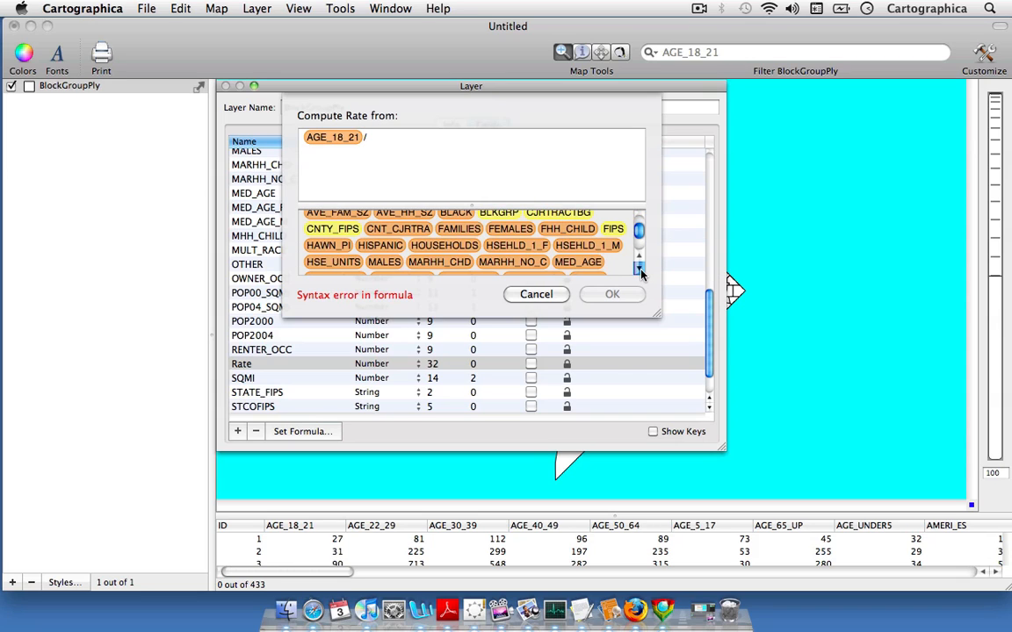
click(639, 270)
click(639, 270)
click(639, 270)
click(639, 269)
click(639, 270)
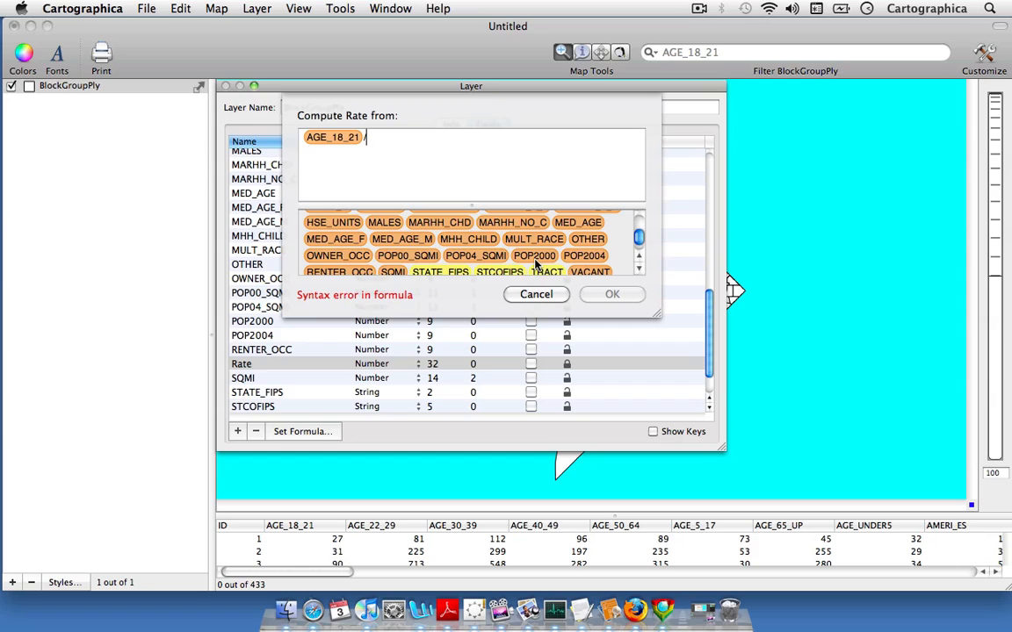
drag(535, 264, 412, 141)
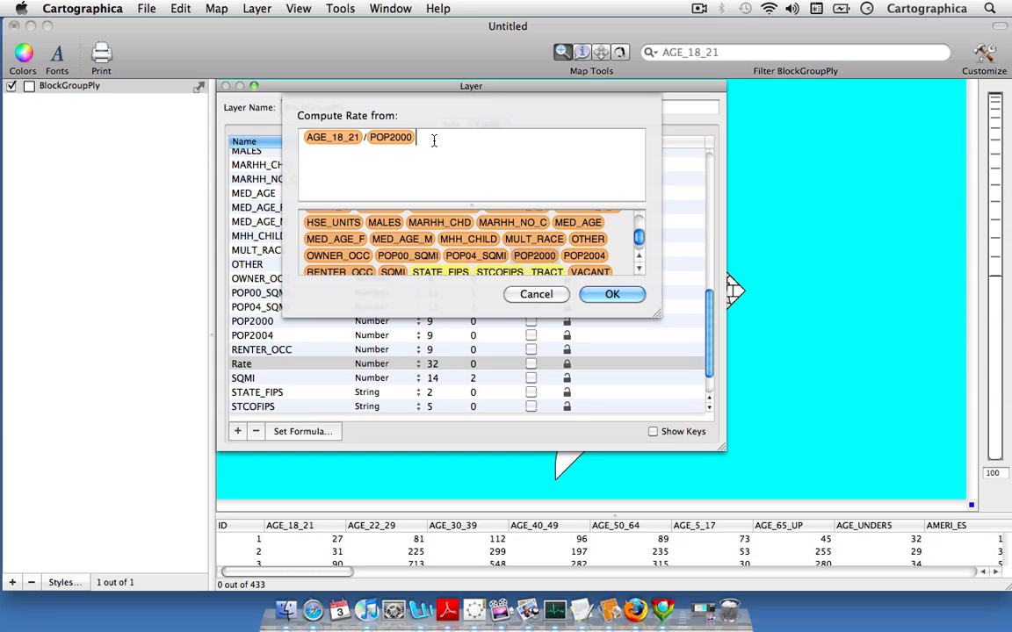
text(*1000)
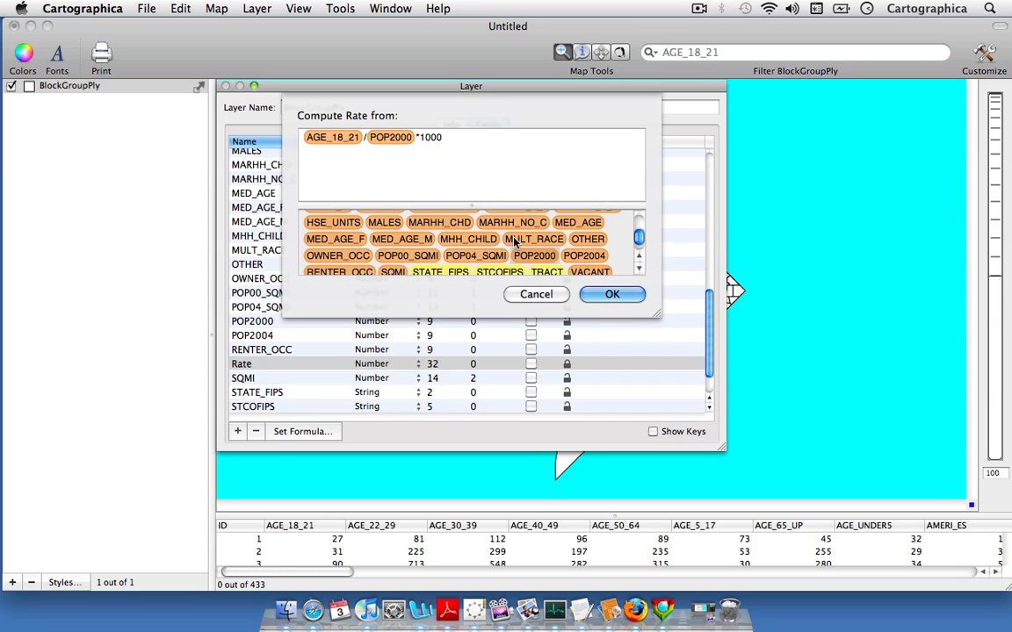
click(612, 295)
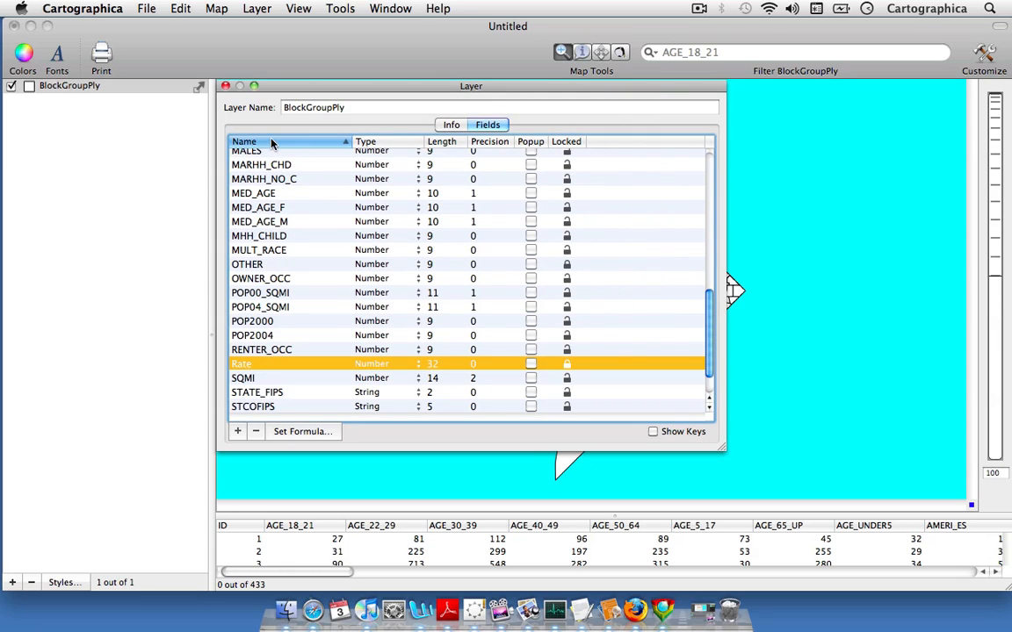
click(225, 85)
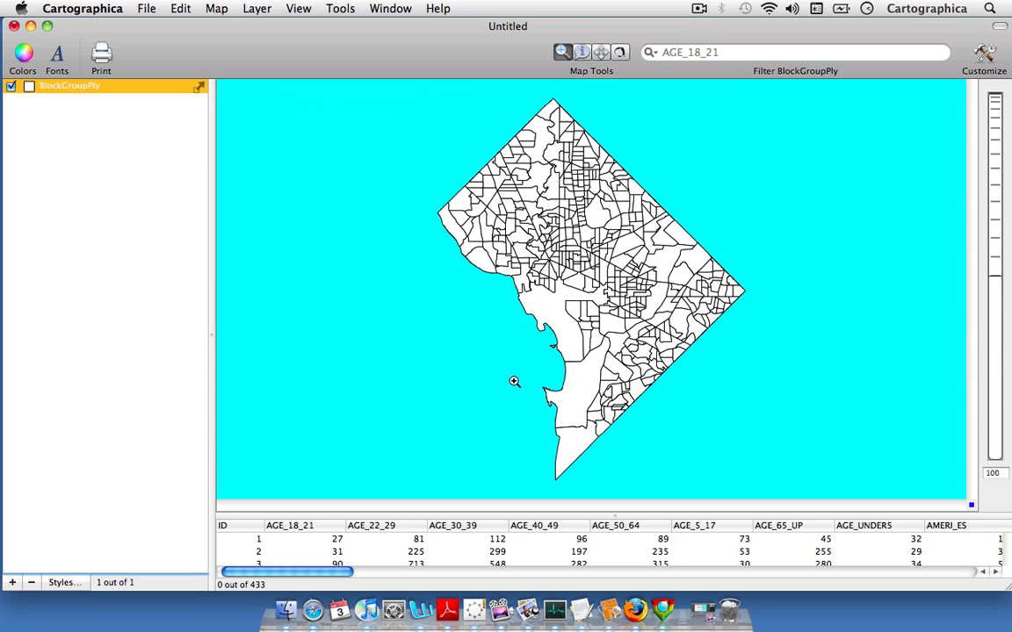
- Sort the attribute table by Rate in ascending order and examine the lowest and highest values in an enlarged table
drag(308, 571, 922, 572)
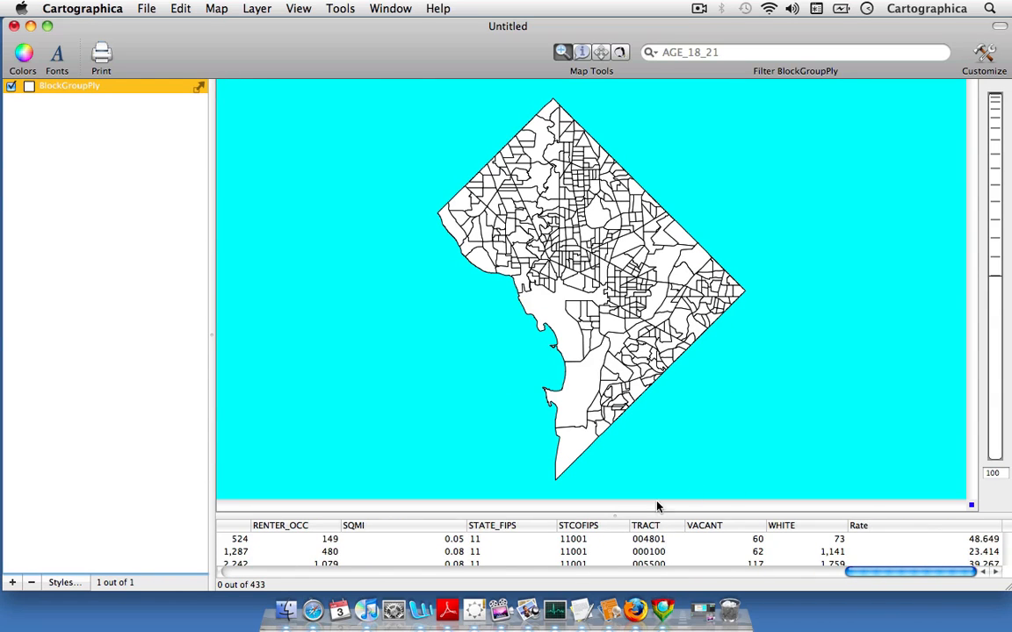
drag(581, 509, 603, 371)
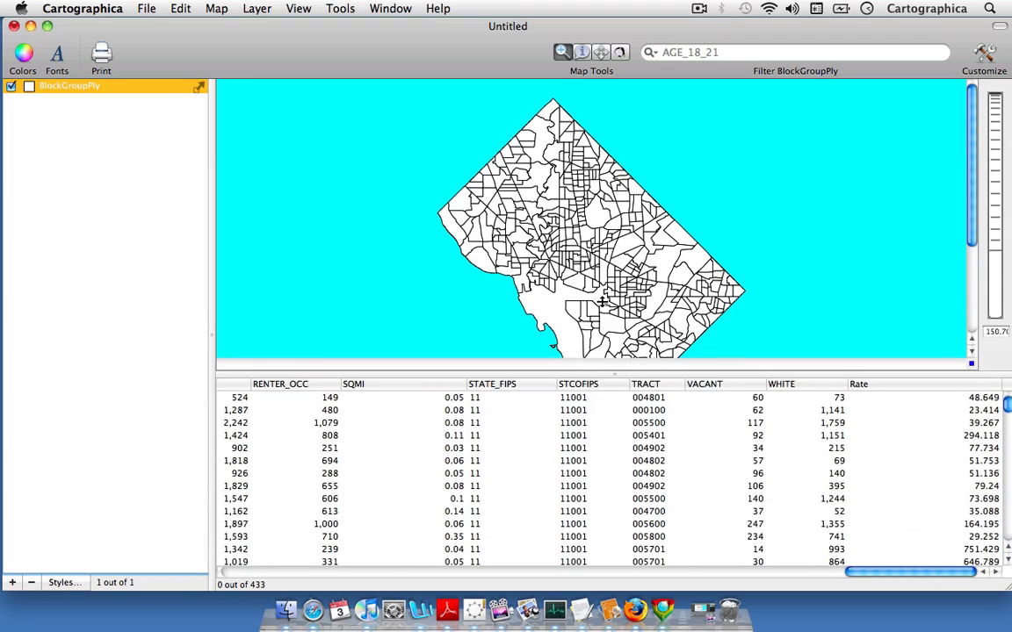
drag(603, 301, 602, 297)
click(919, 312)
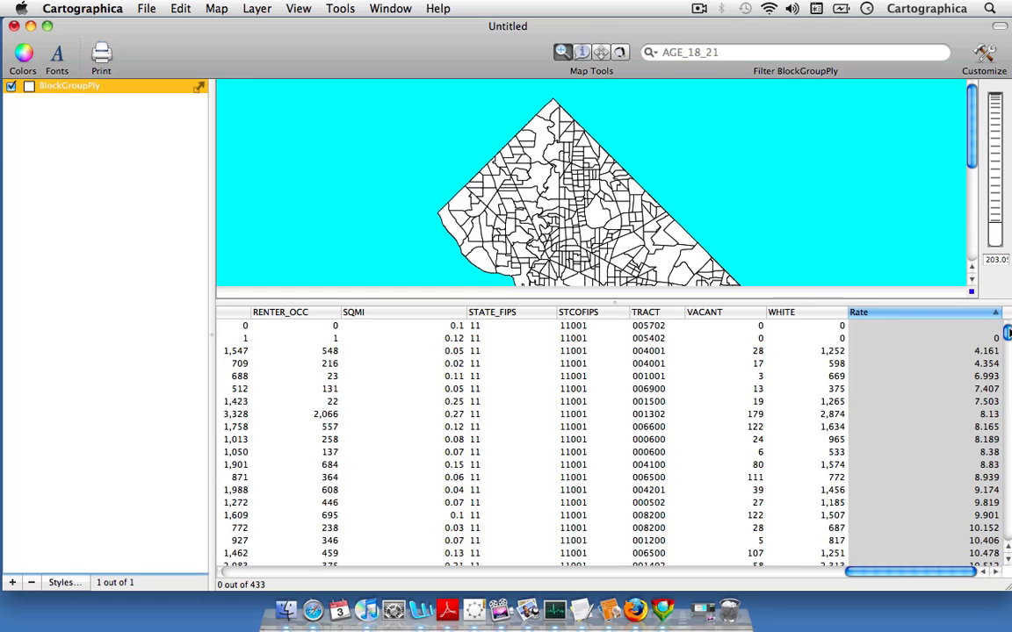
drag(1008, 332, 1008, 534)
drag(1008, 406, 1009, 590)
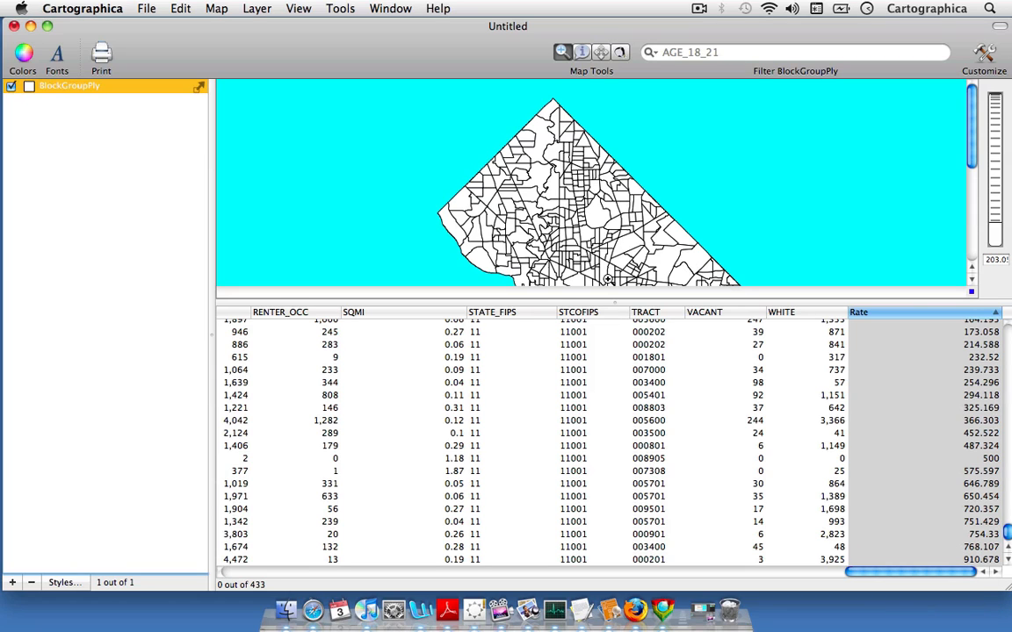
drag(557, 287, 651, 524)
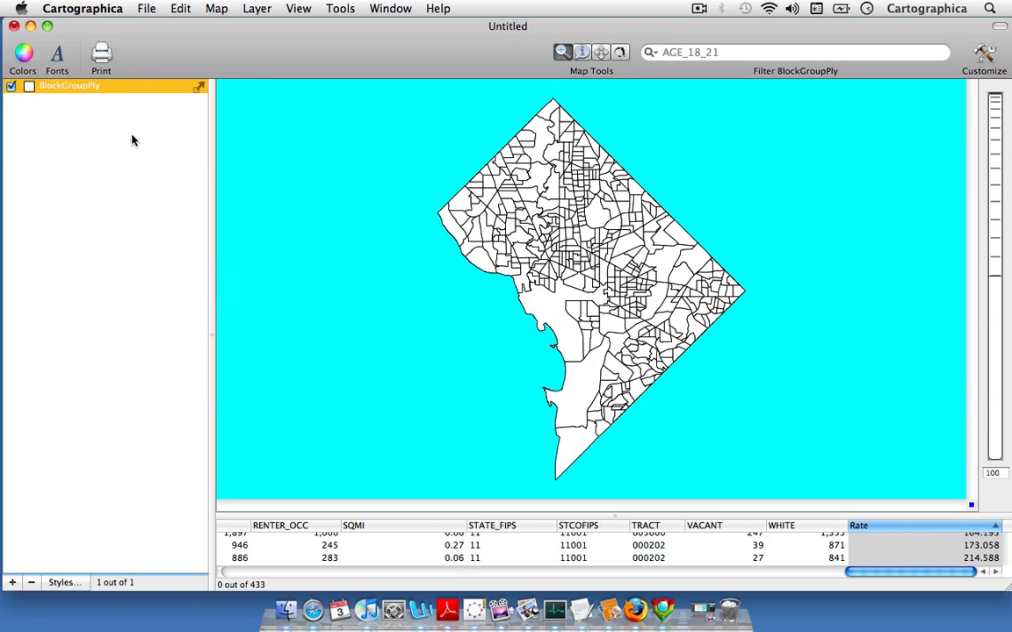
- Open the style settings of the BlockGroupPly layer and base the styles on the Rate field
double_click(104, 89)
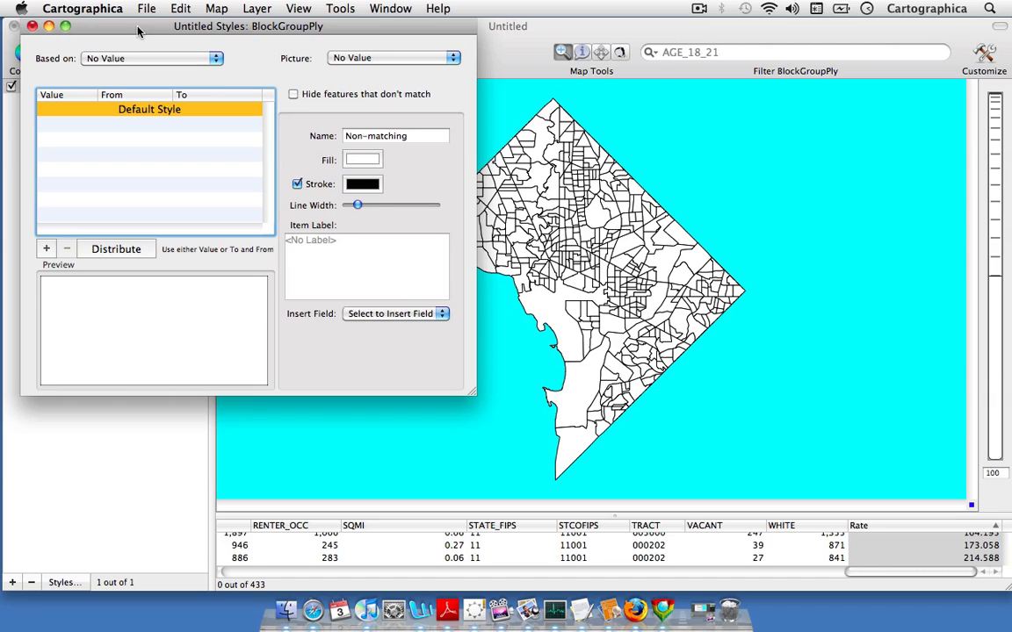
drag(123, 23, 246, 108)
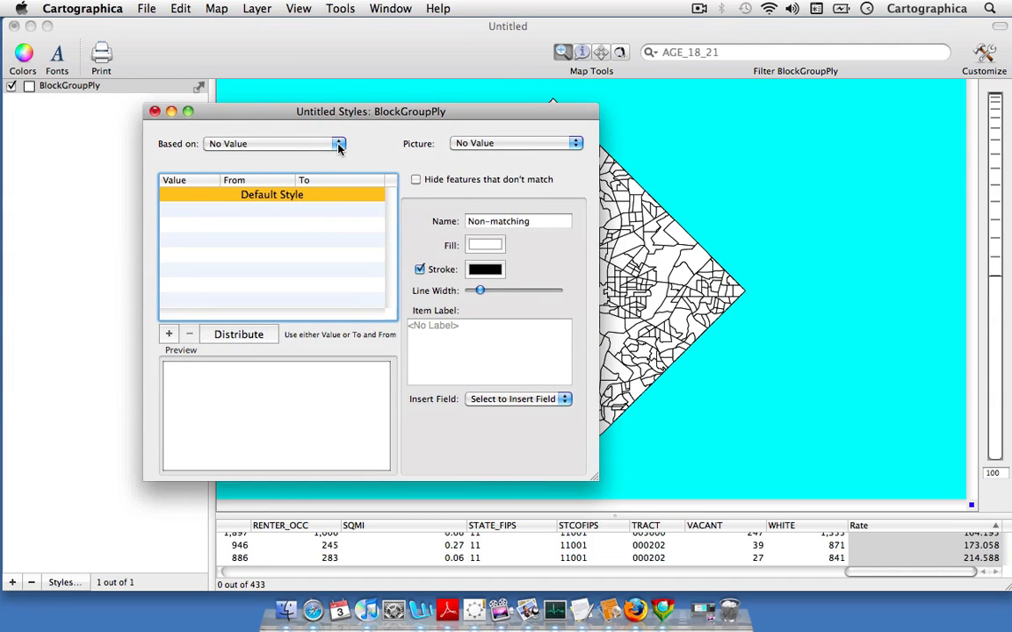
click(304, 141)
scroll(277, 96, up, 8)
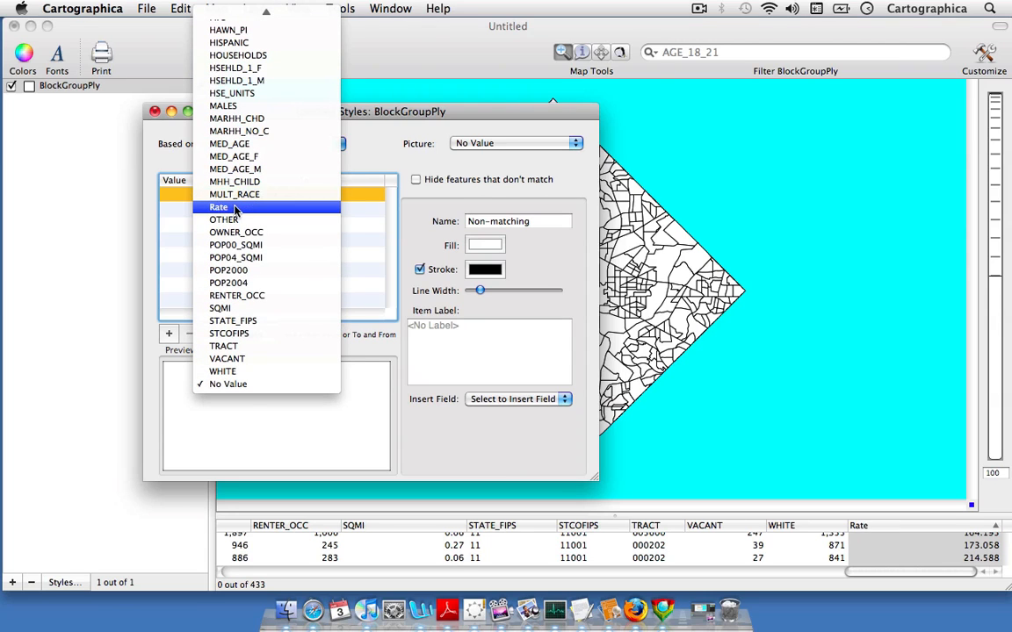
click(239, 208)
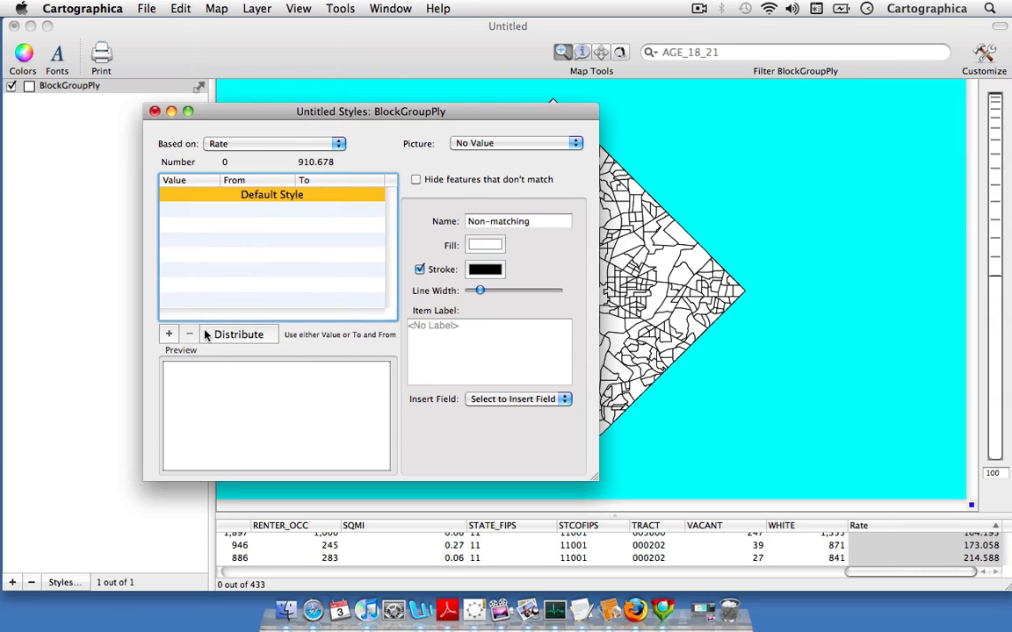
- Add six style classes for the Rate field and distribute its value range across them
click(169, 334)
click(168, 333)
click(168, 334)
click(169, 334)
click(169, 334)
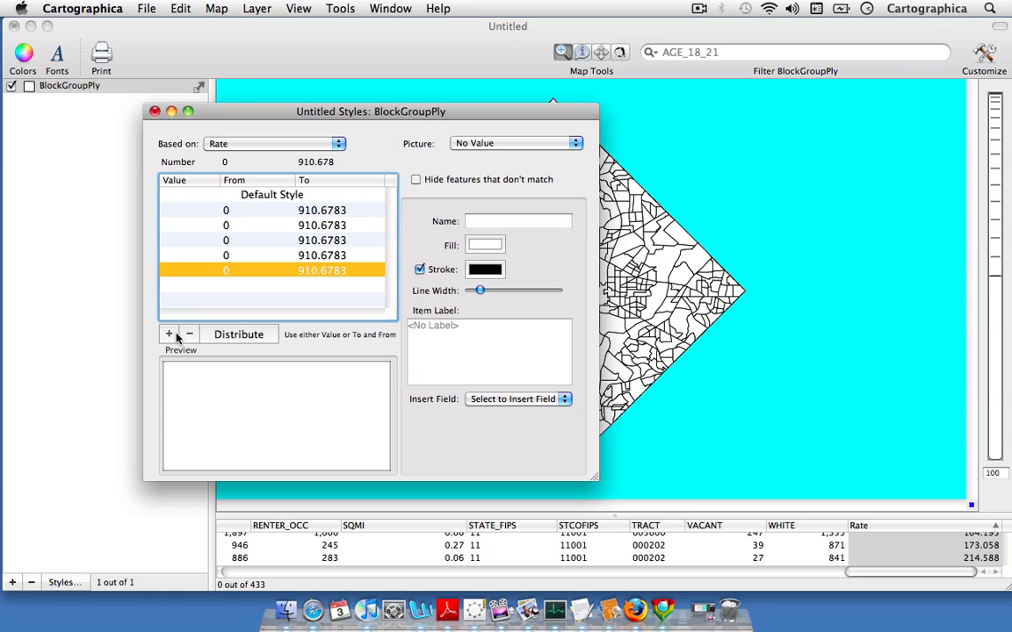
click(175, 335)
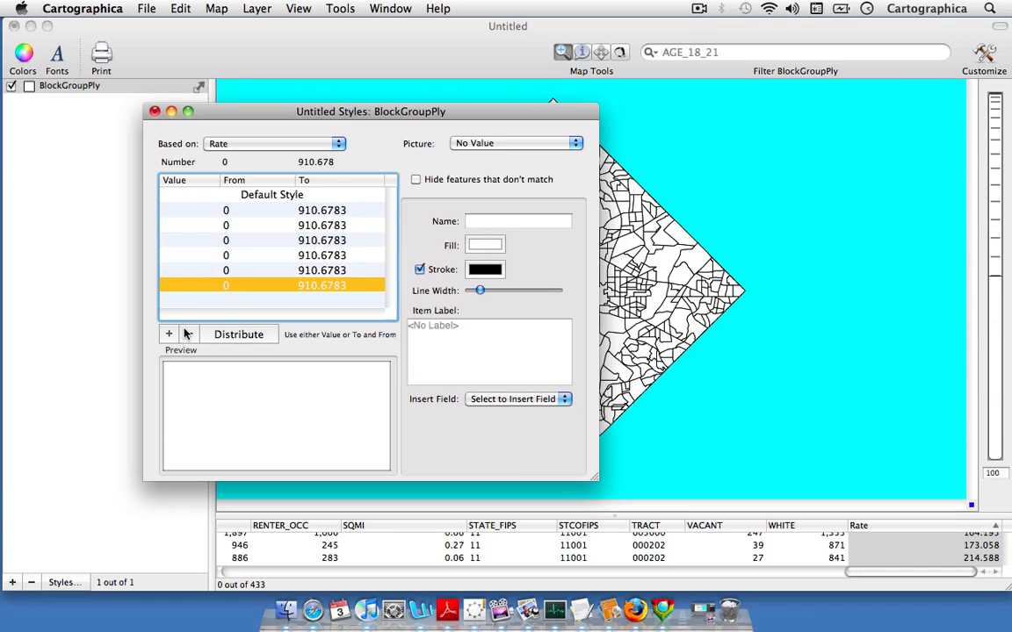
click(235, 336)
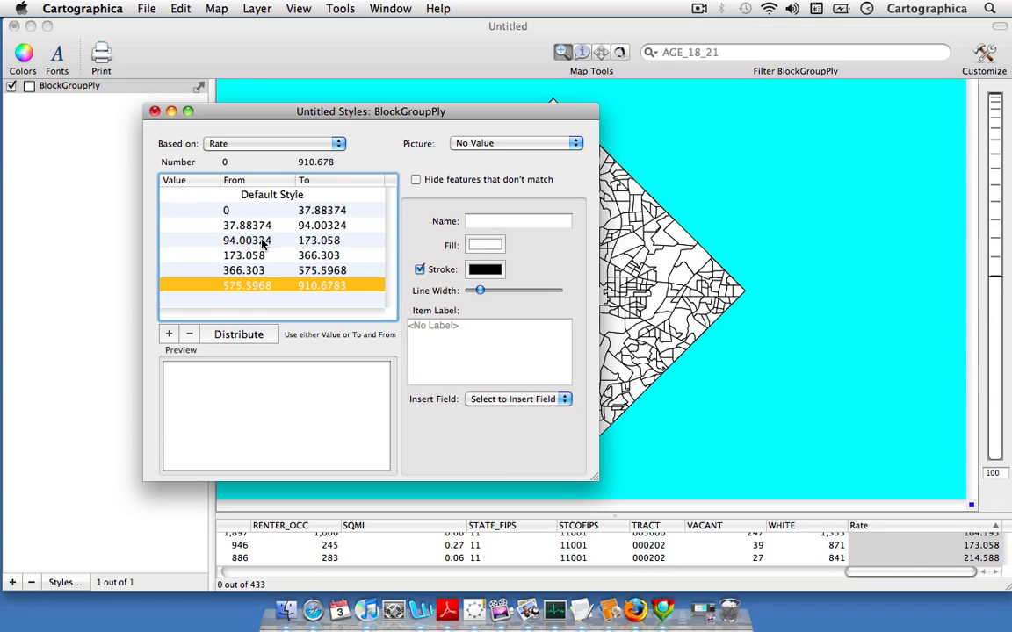
- Look through the Rate classes and set the fill of the lowest class, 0 to 37.88374, to cyan from the Apple palette
drag(329, 120, 291, 104)
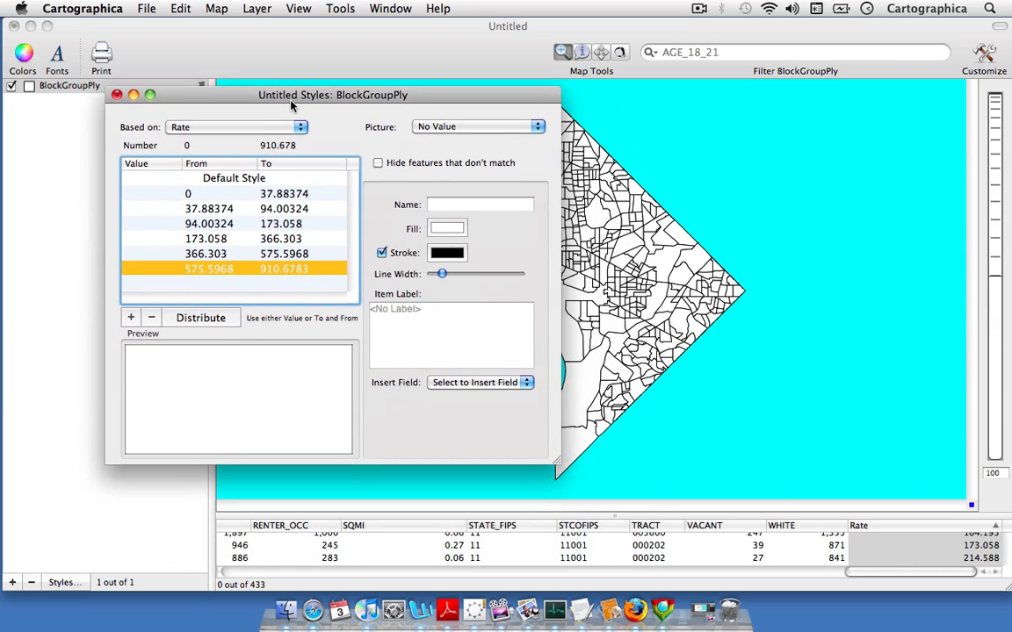
click(299, 195)
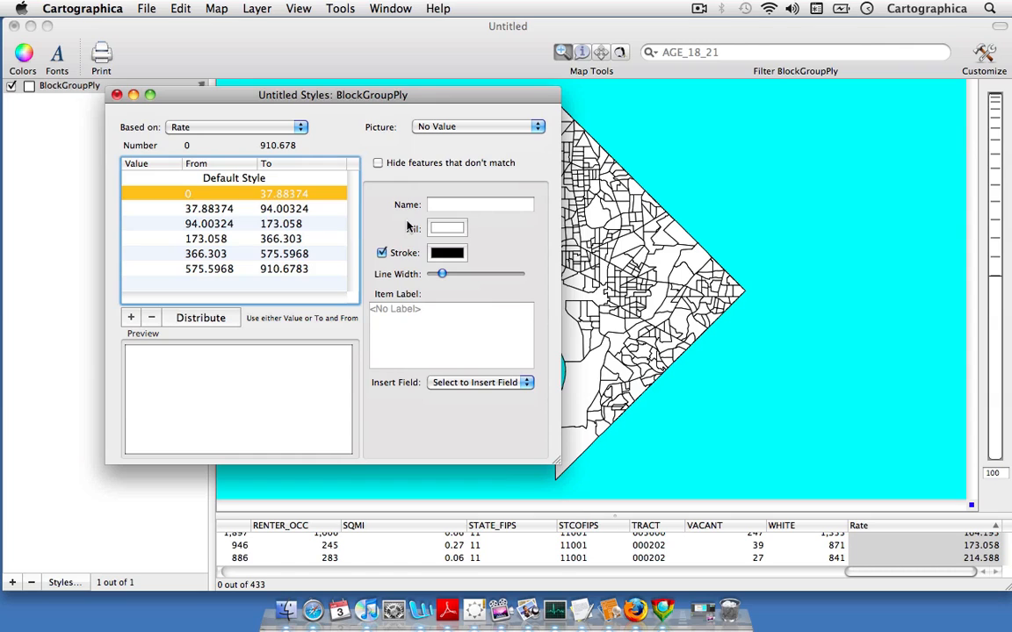
key(Down)
key(Down)
key(Down)
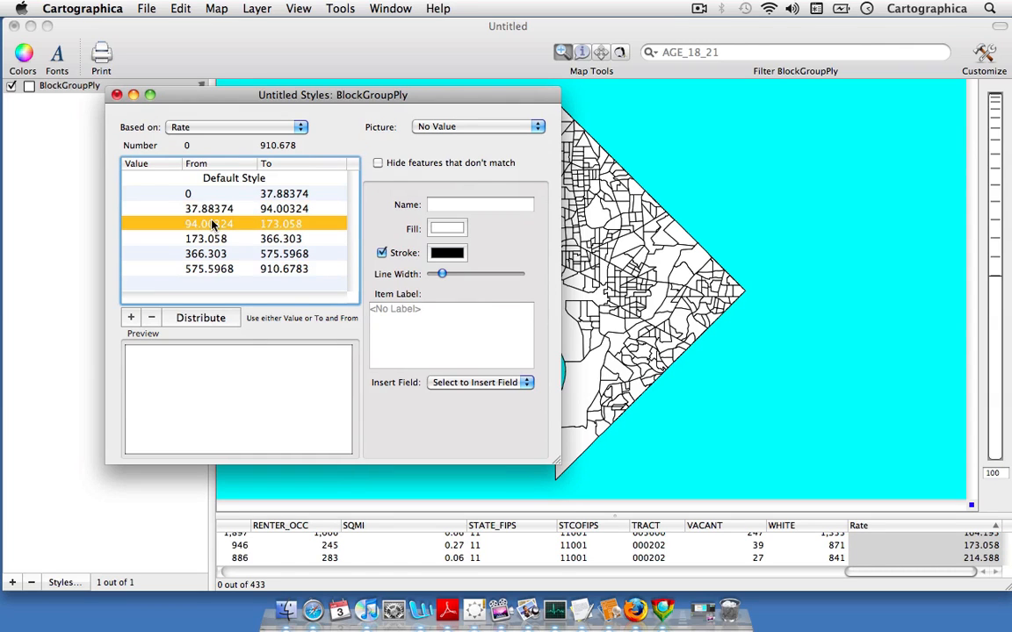
click(219, 195)
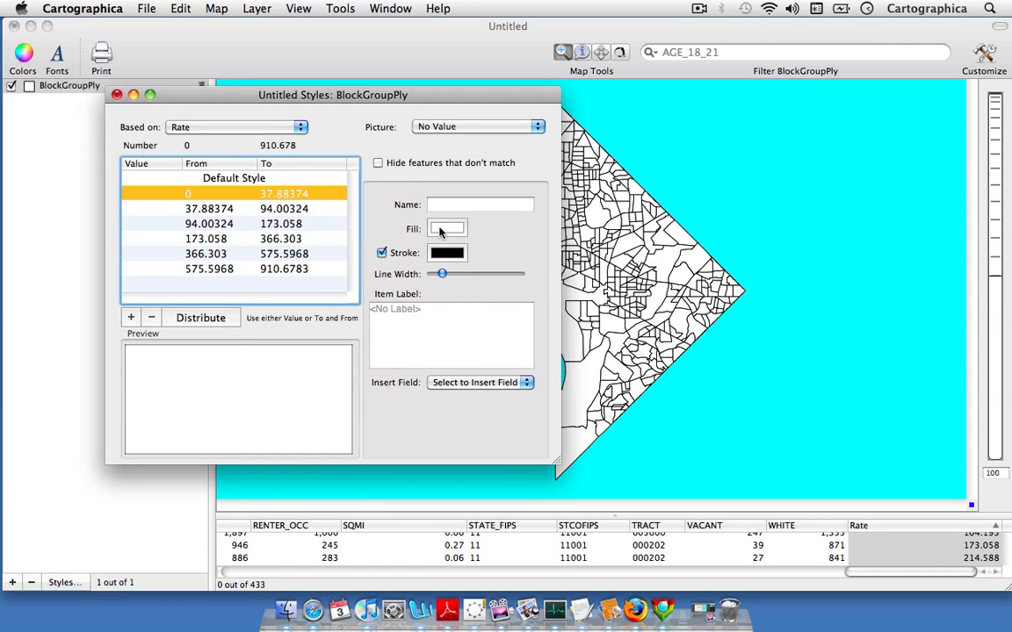
click(446, 228)
drag(263, 213, 353, 193)
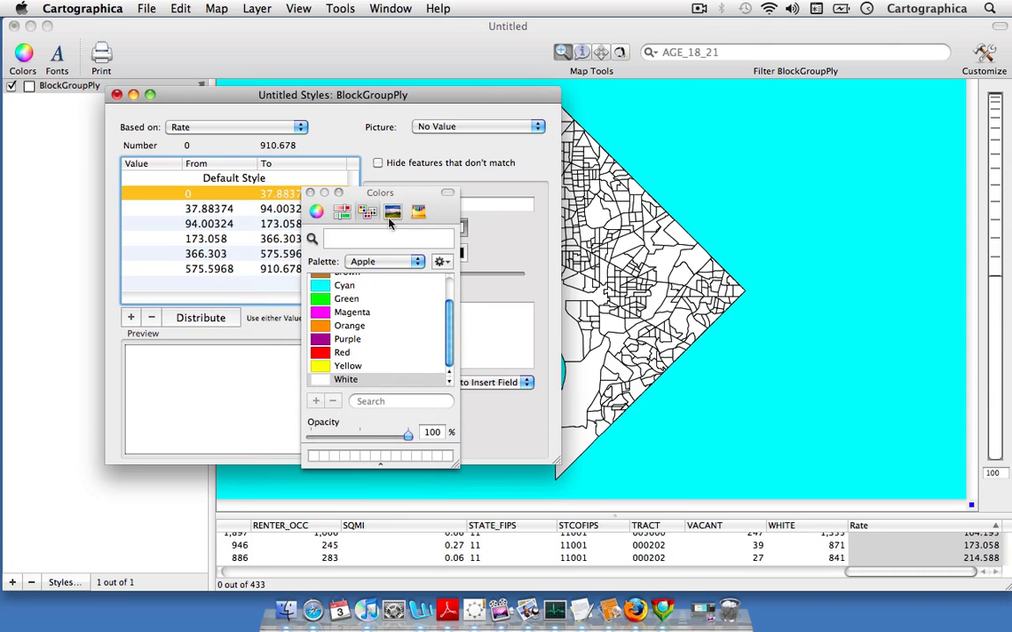
click(324, 286)
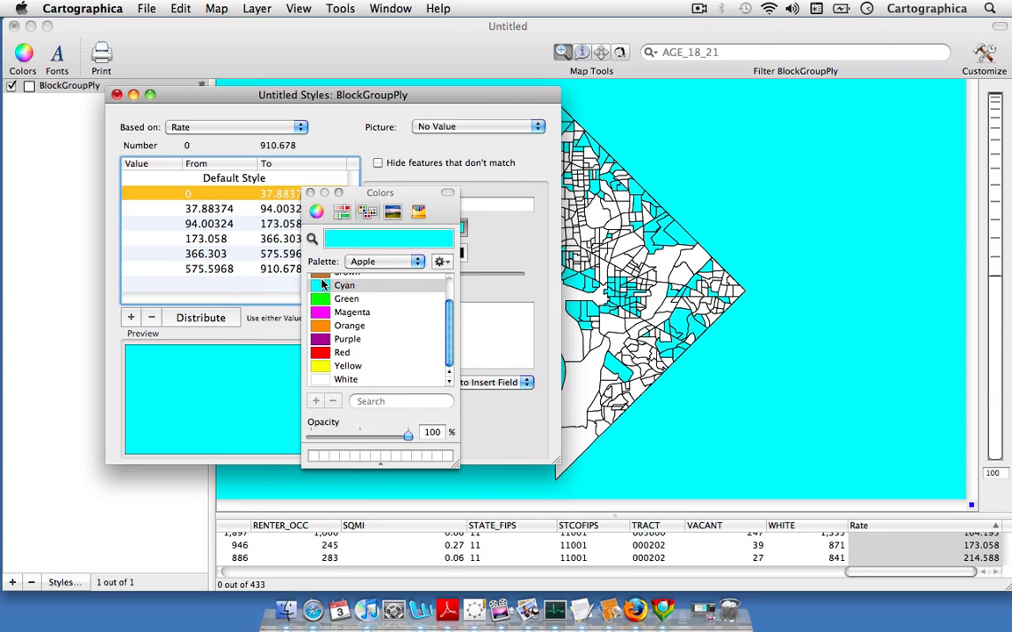
click(310, 192)
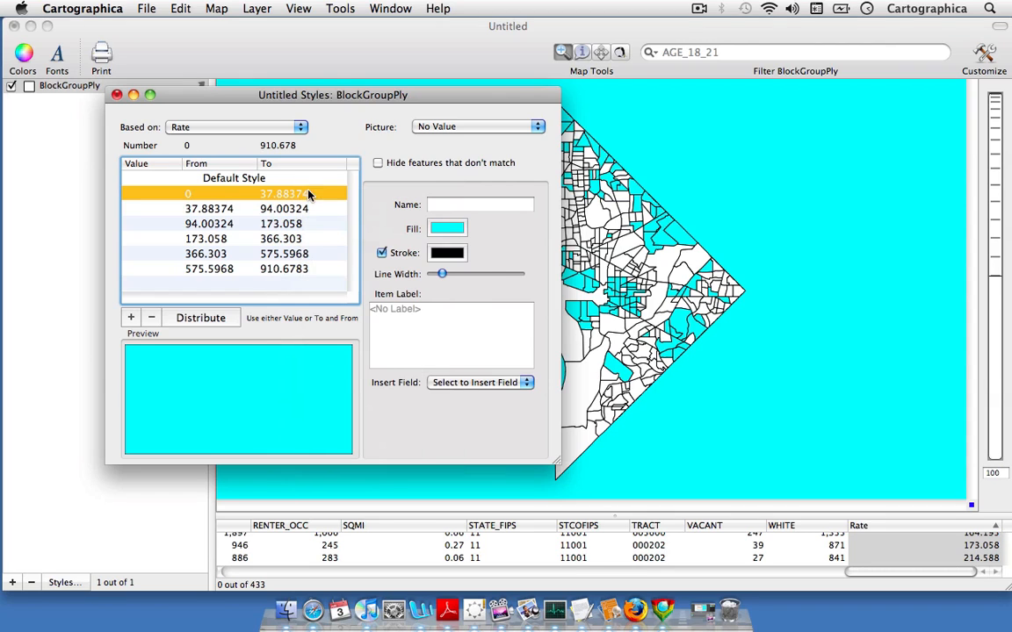
- Apply the Heat Ramp color map to the six Rate classes and close the color maps and style settings
click(390, 9)
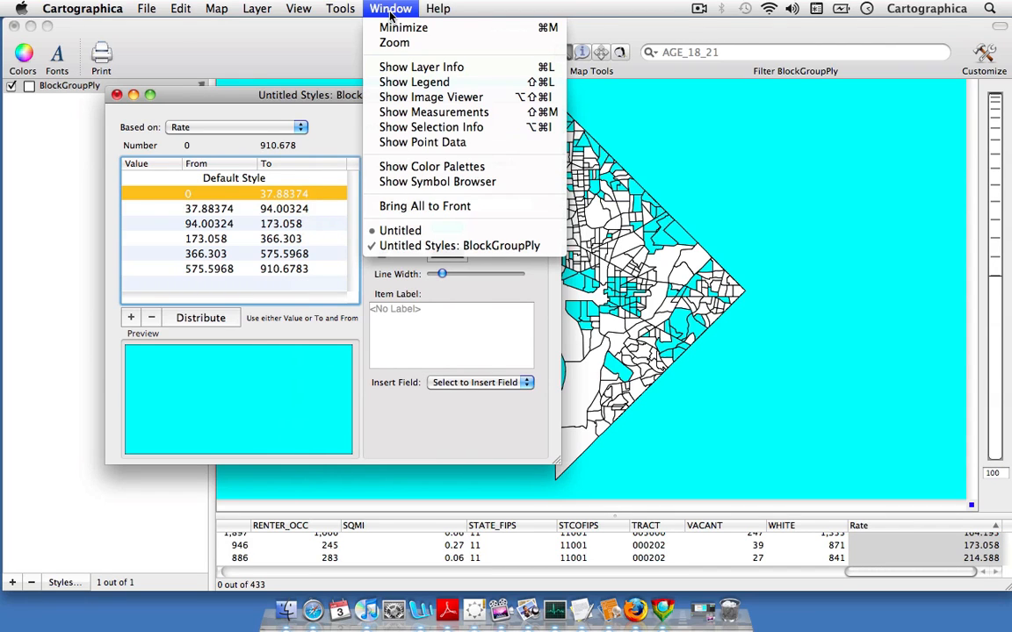
click(434, 166)
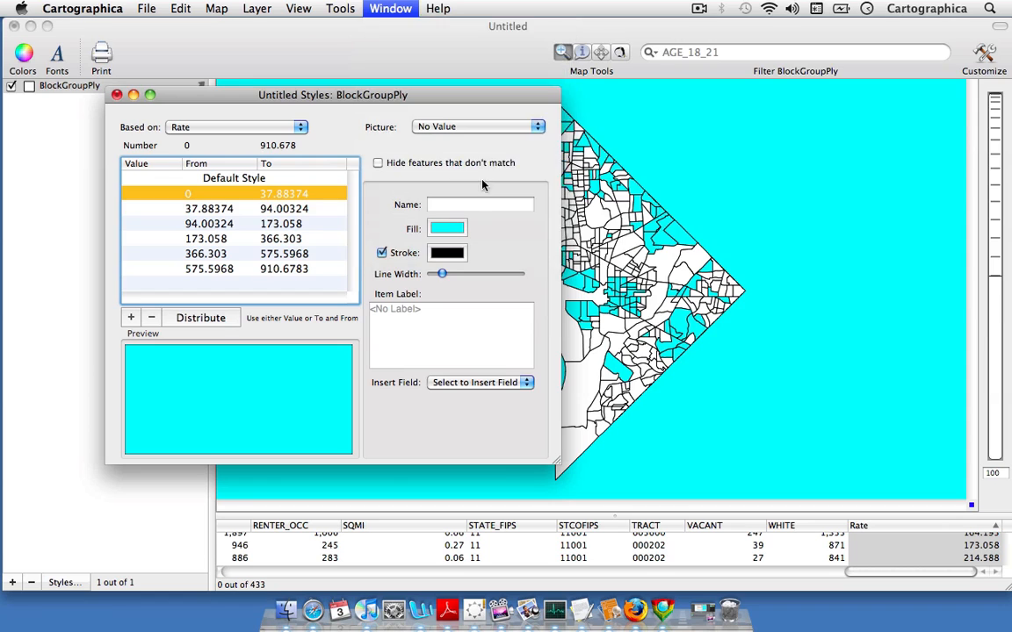
drag(568, 31, 586, 117)
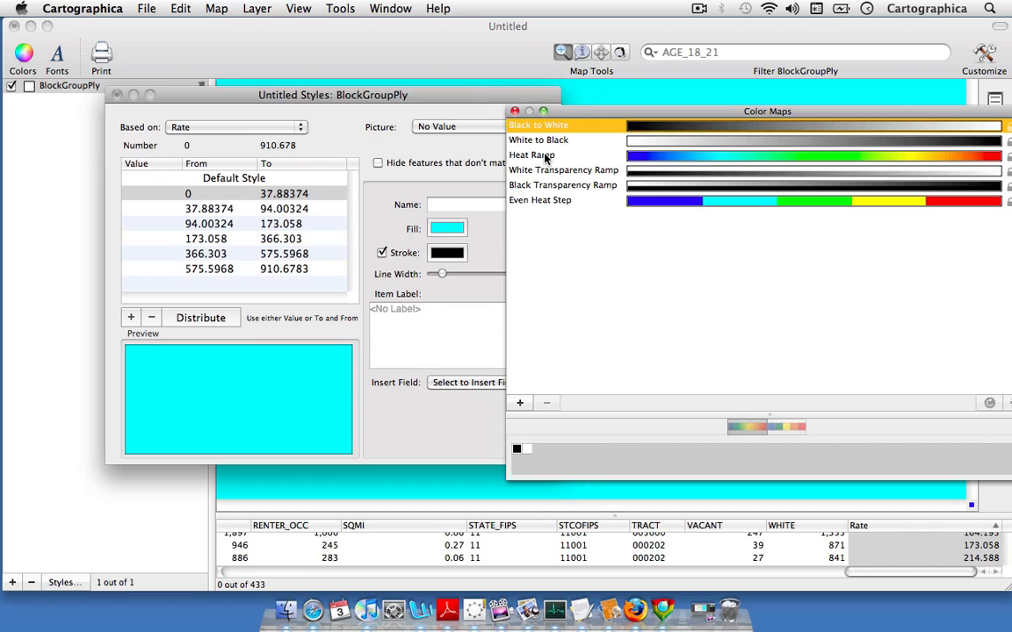
drag(546, 156, 220, 230)
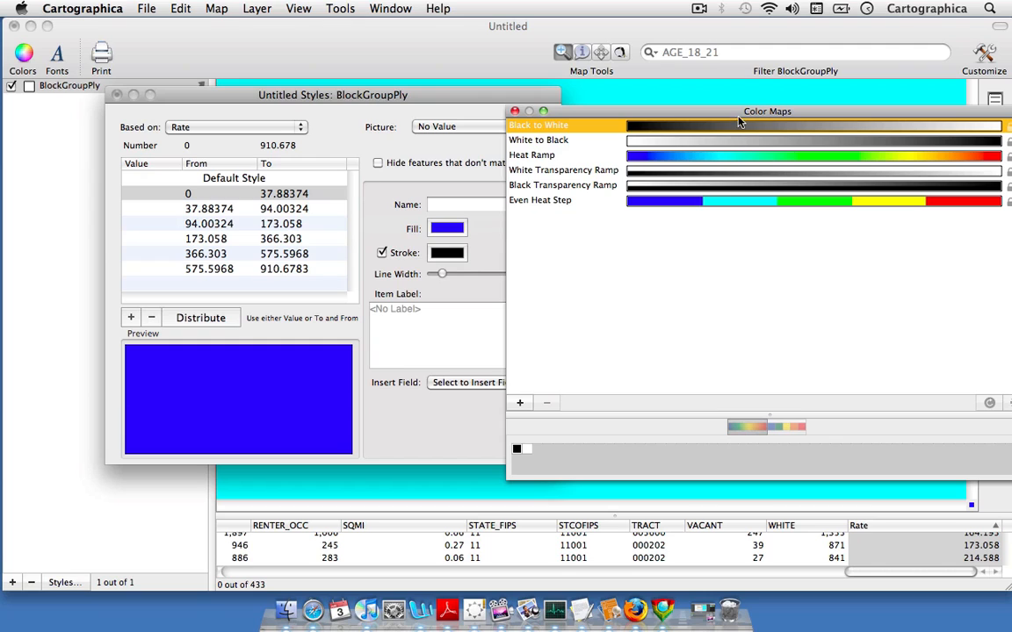
click(514, 111)
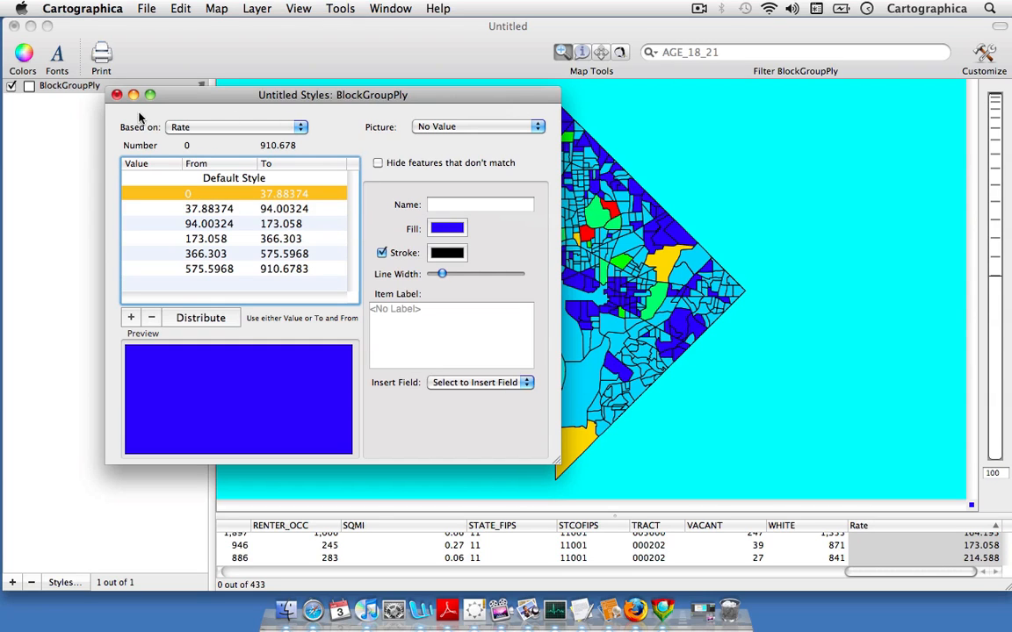
click(116, 93)
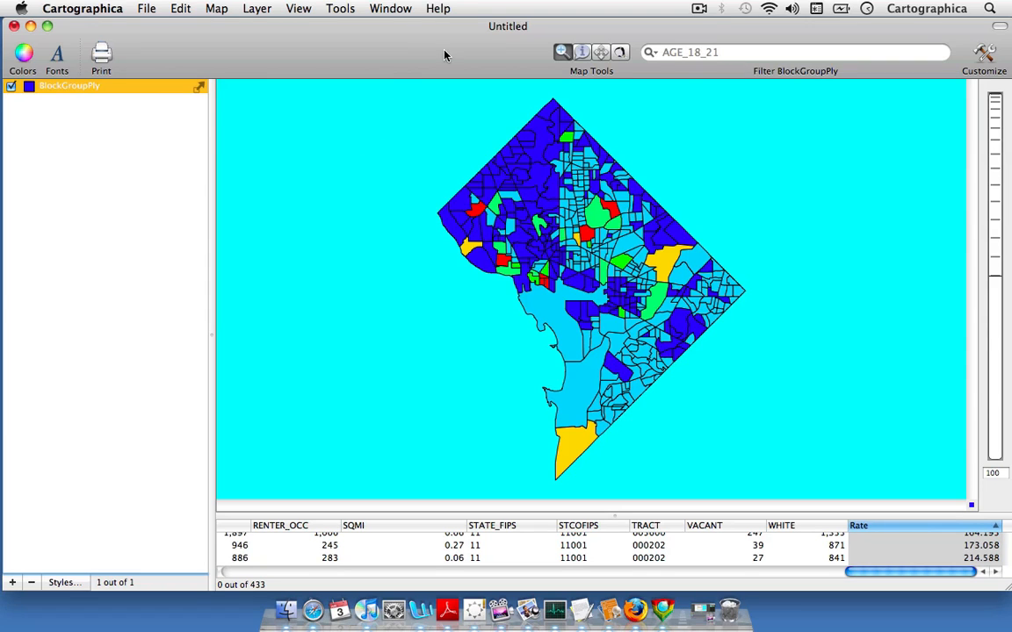
- Show the map legend with the BlockGroupPly classes expanded and place it beside the map so the whole map stays uncovered
click(391, 9)
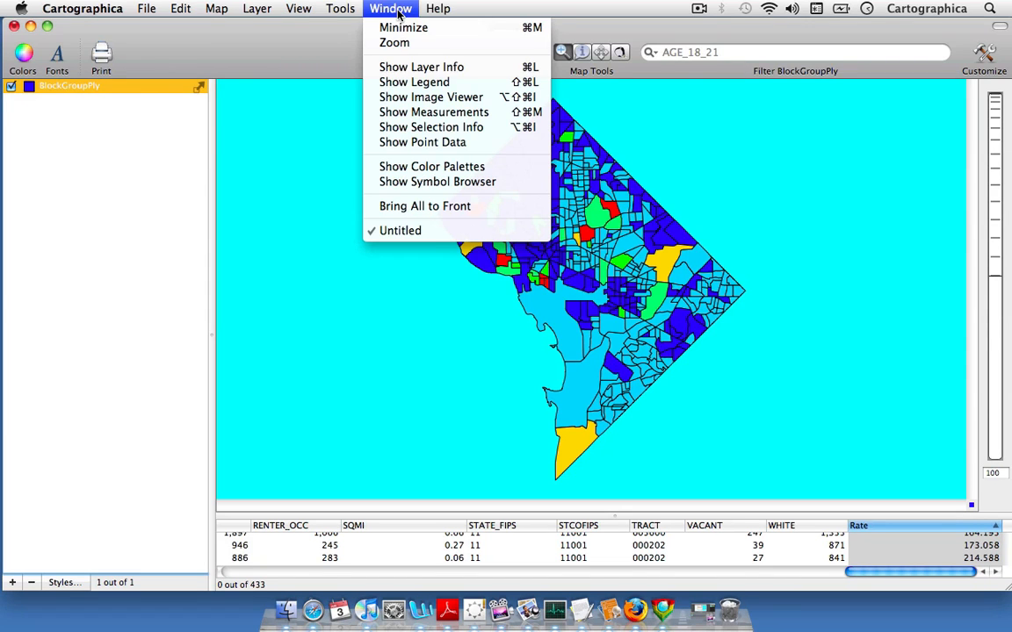
click(414, 82)
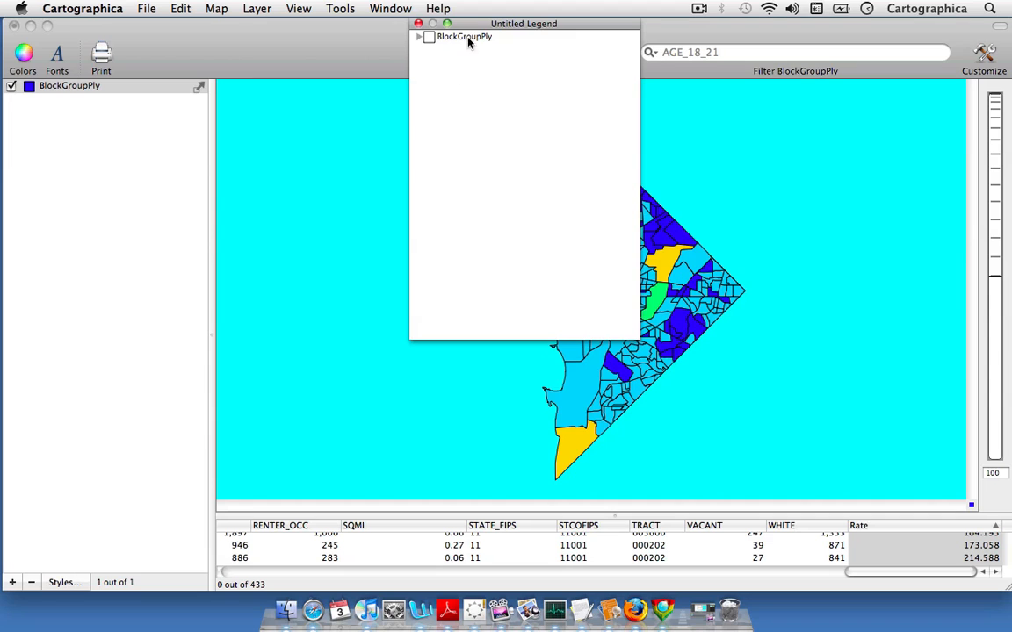
drag(477, 29, 289, 165)
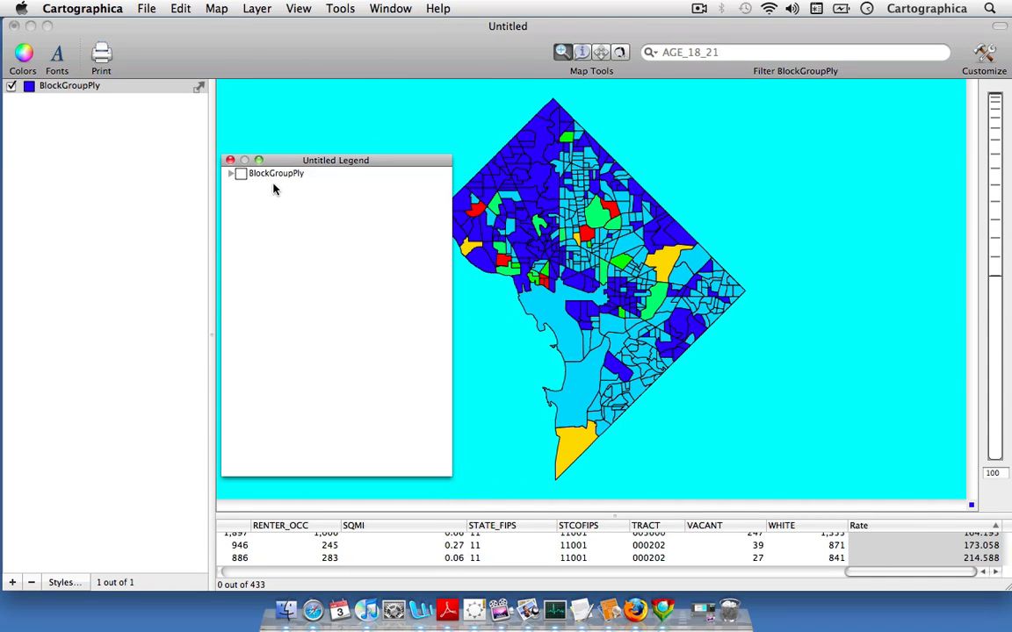
click(231, 176)
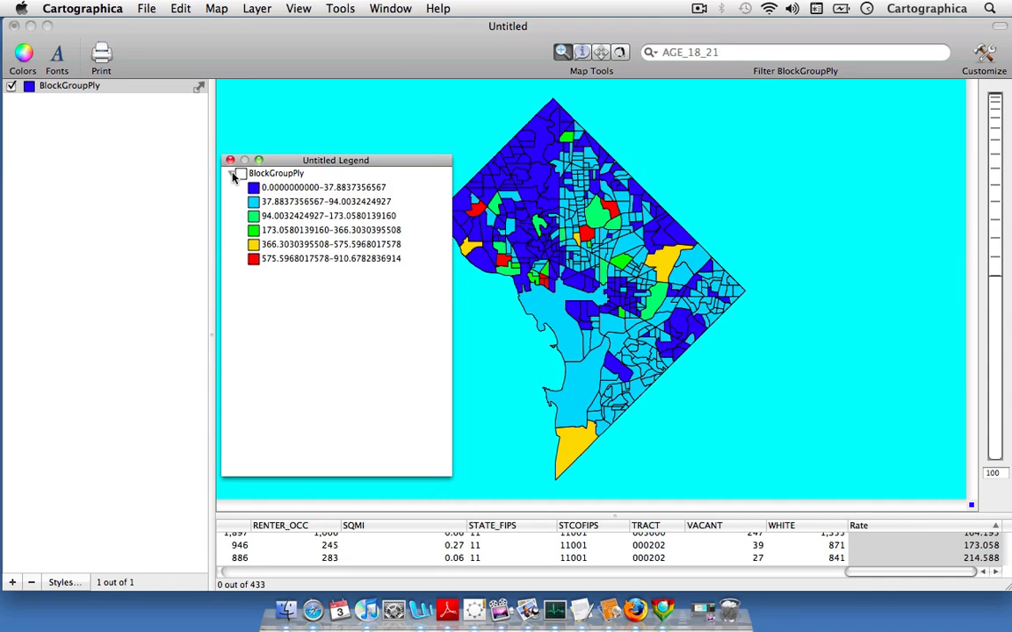
drag(325, 162, 105, 186)
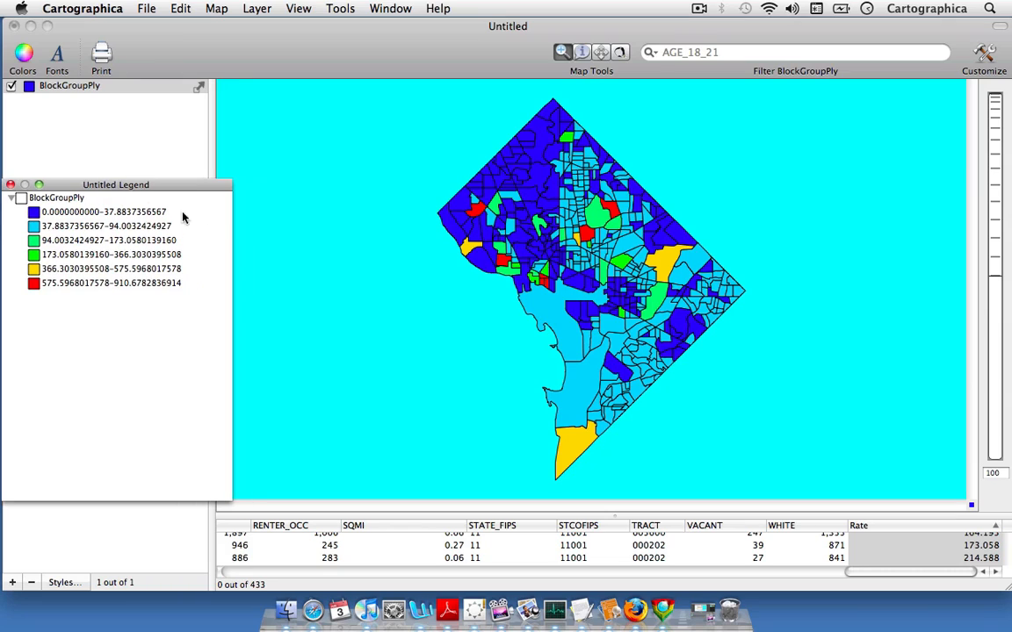